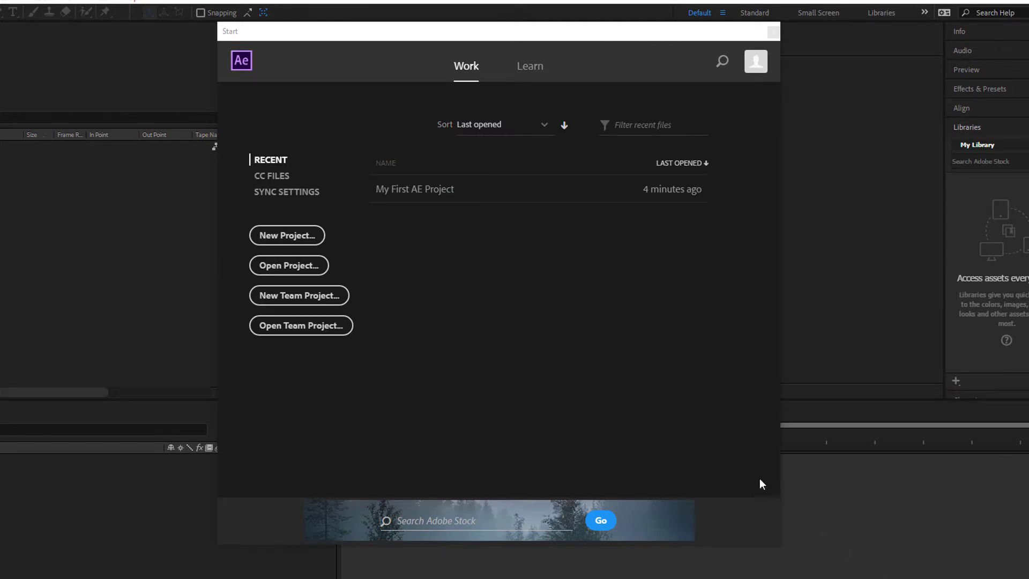
Step: Open the recent project My First AE Project and turn on visibility of the 0Q4A5392.MOV layer in the PhotoPush composition
click(430, 193)
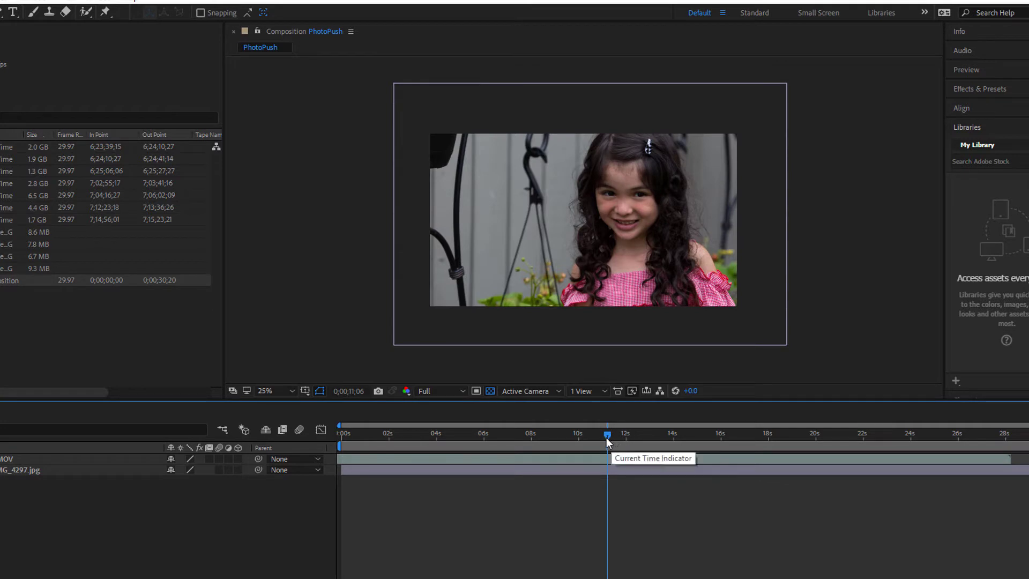
drag(607, 436, 571, 436)
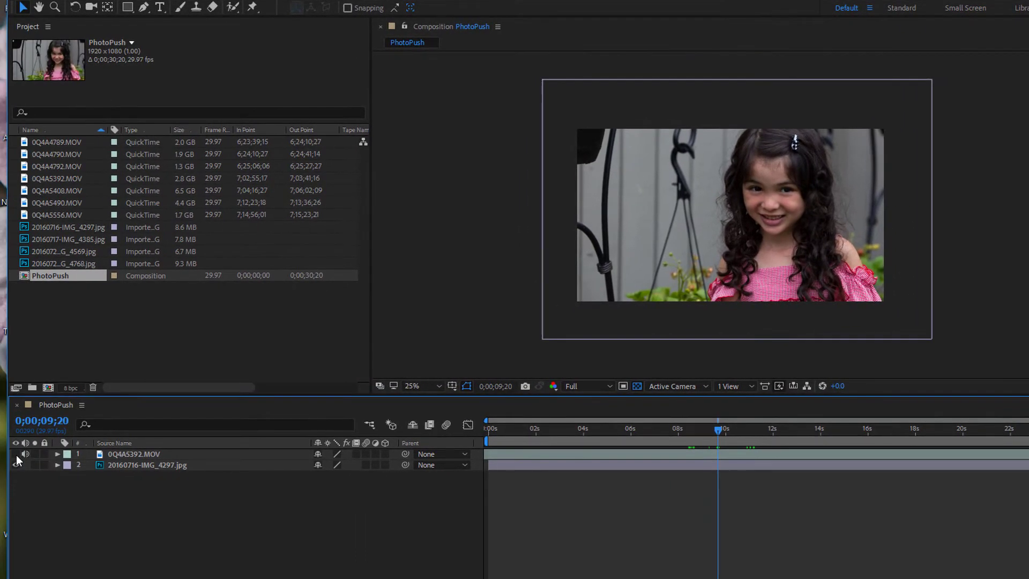
click(16, 455)
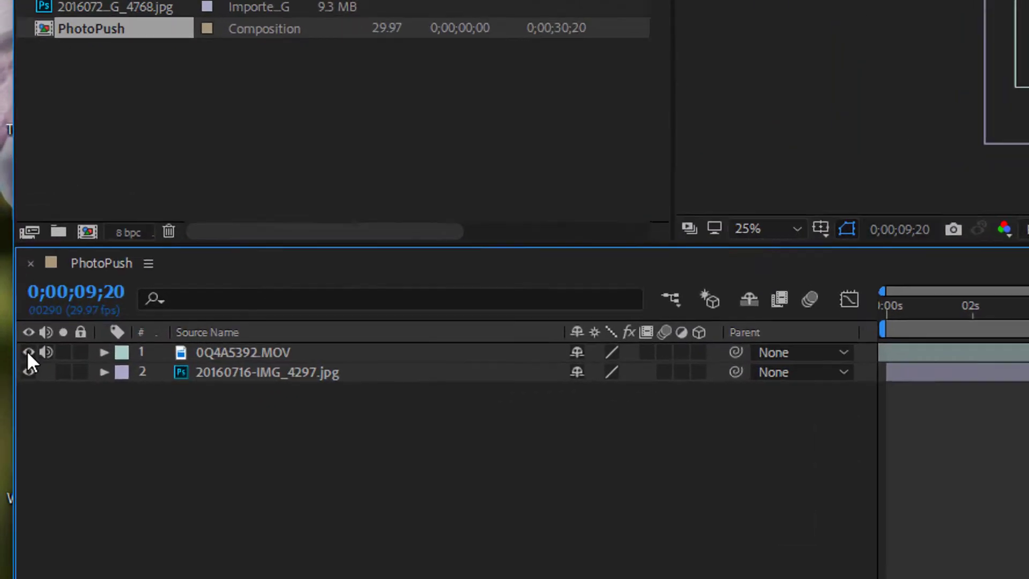
click(15, 454)
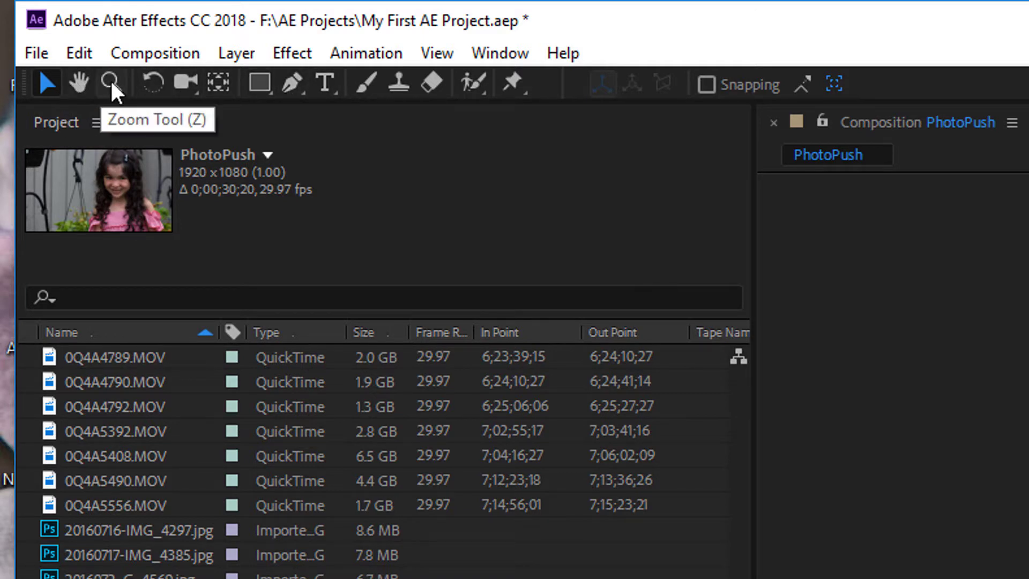
Step: Add a text layer reading "Oregon Coast" over the beach footage, with the composition view fitted to its panel
click(325, 84)
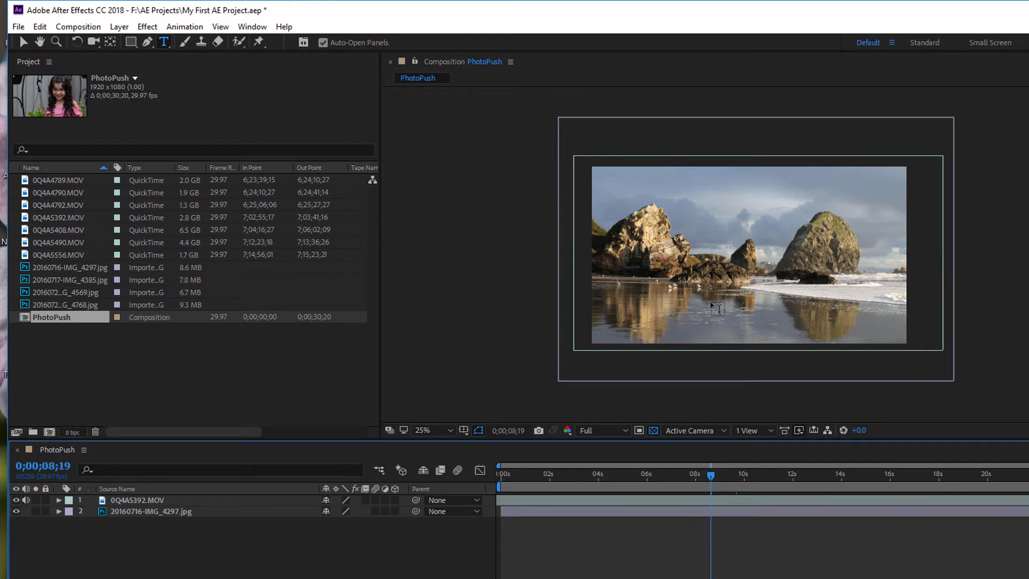
click(656, 303)
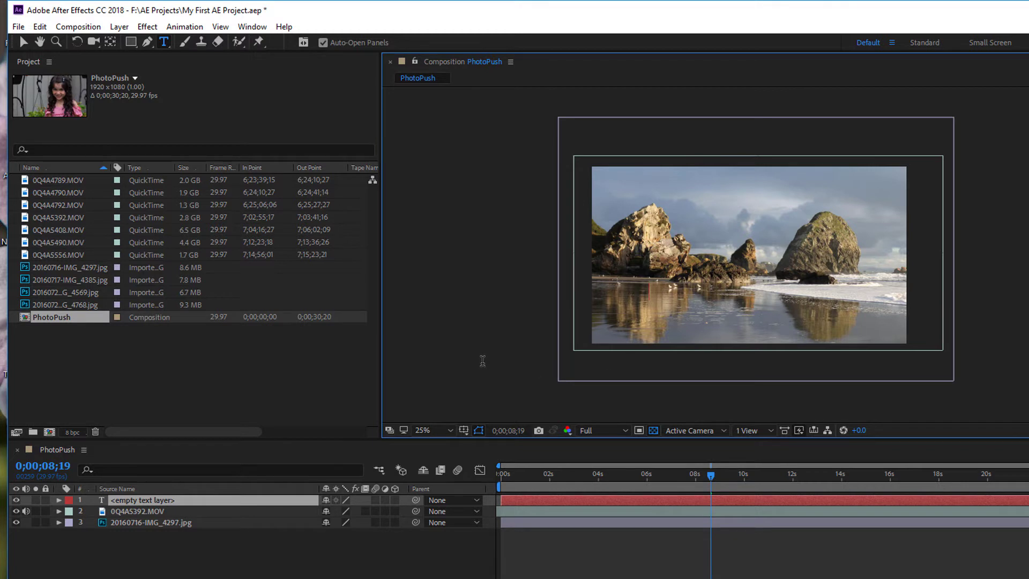
click(451, 431)
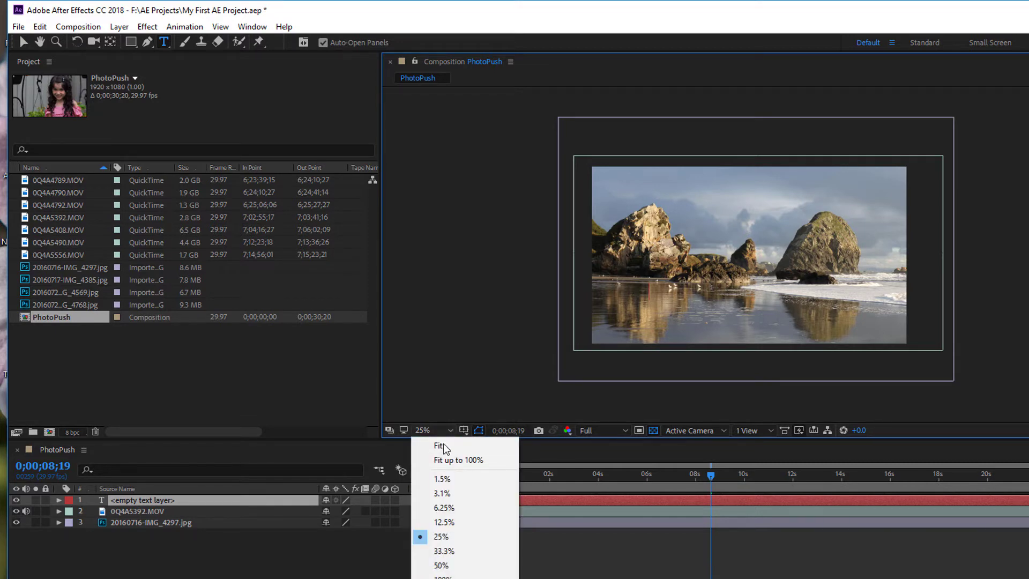
click(442, 448)
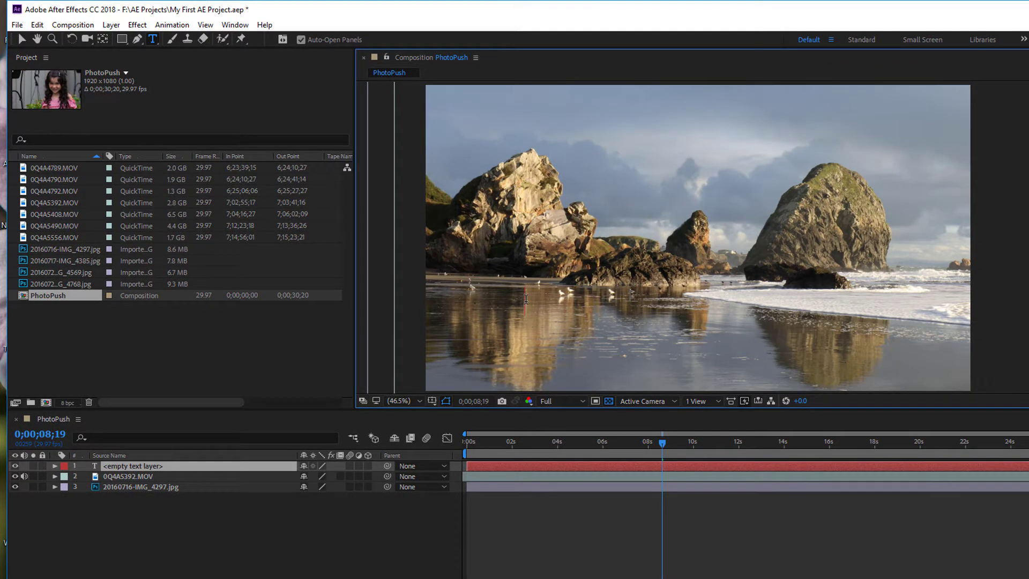
text(Oregon)
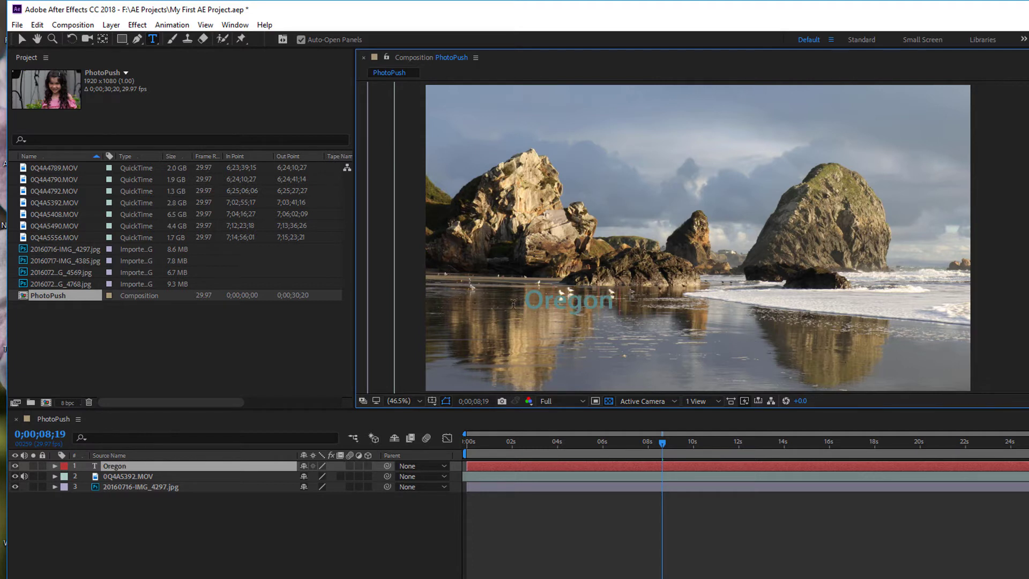
text( Coast)
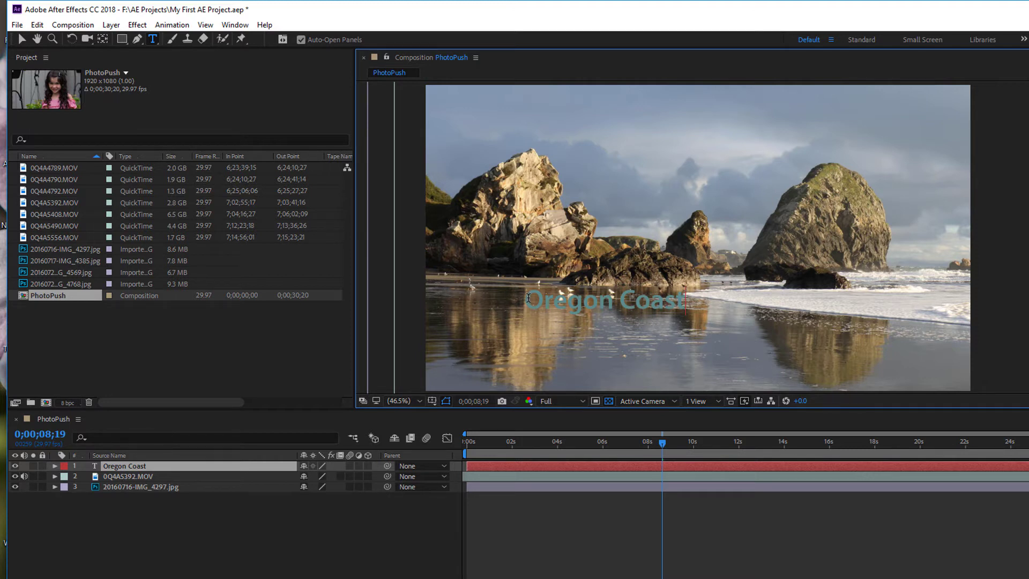
Step: Set the whole Oregon Coast title's font size to 192 px and its fill color to white (ffffff)
drag(529, 299, 792, 299)
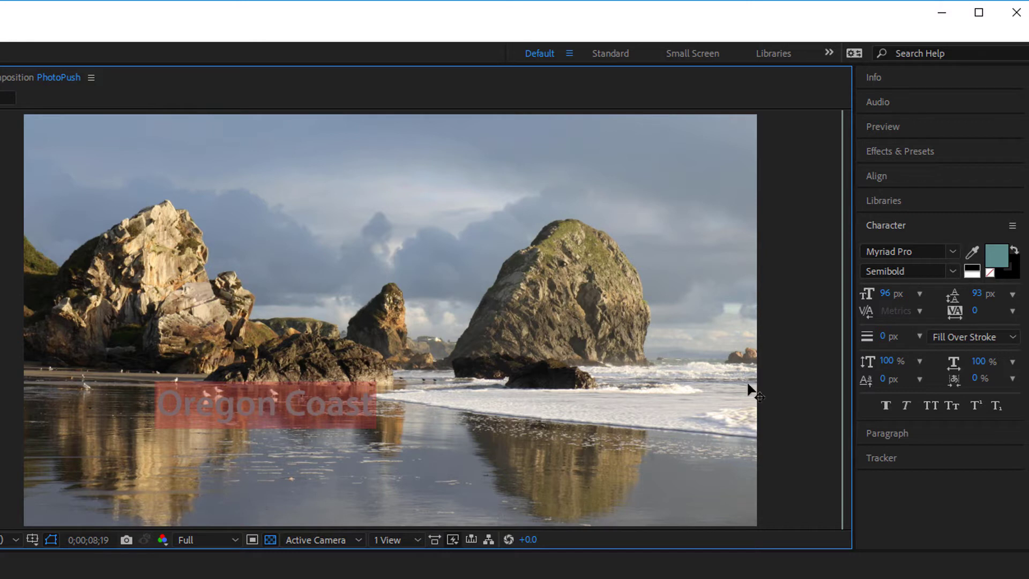
click(886, 302)
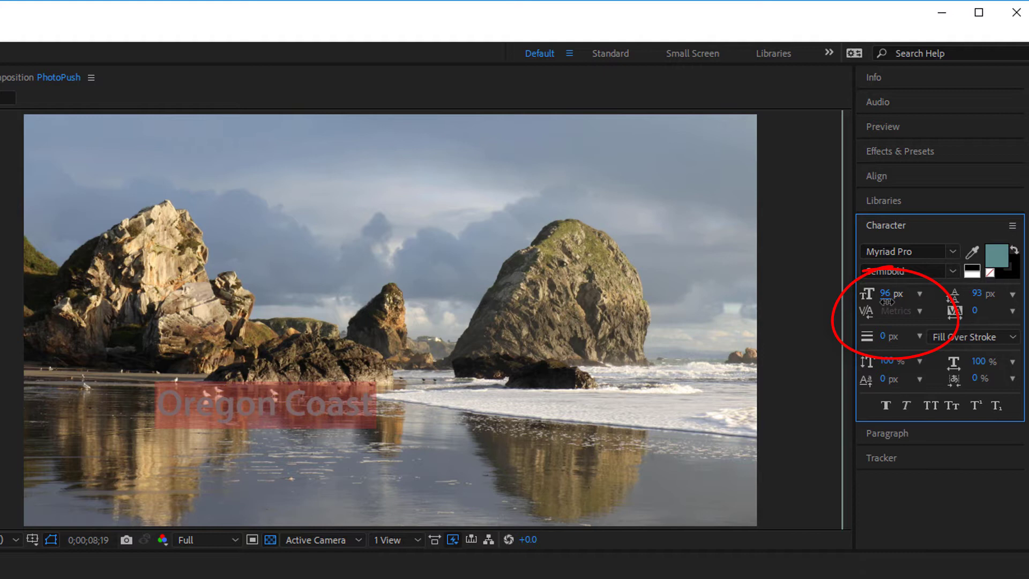
mouse_move(887, 302)
mouse_down()
mouse_move(989, 302)
mouse_move(972, 306)
mouse_up()
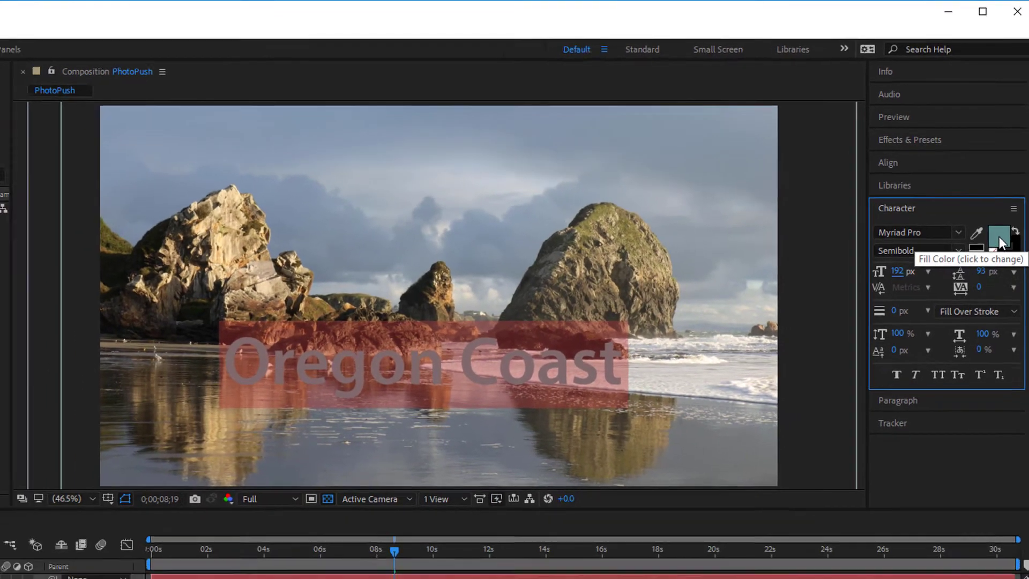
click(999, 241)
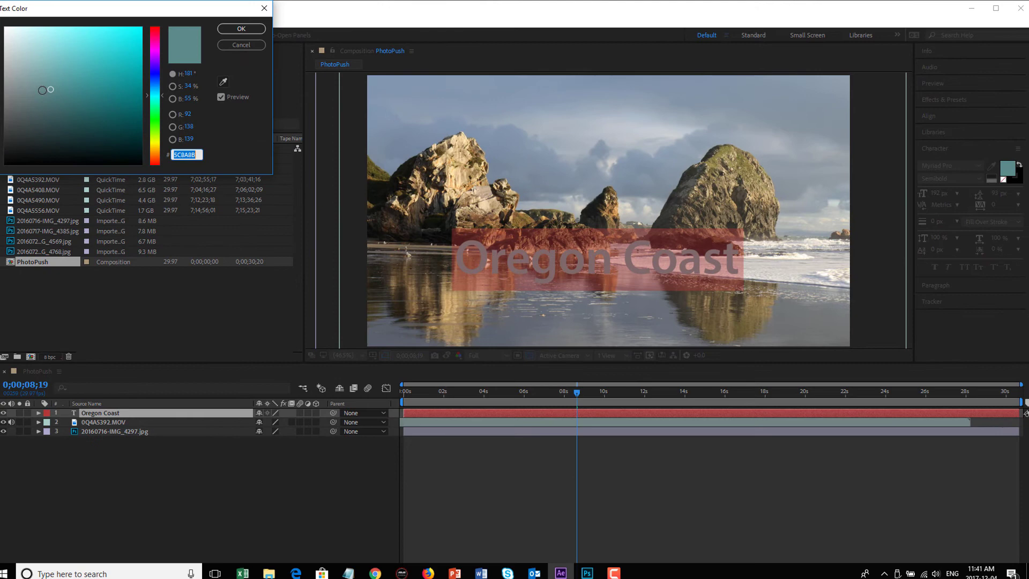
text(ffffff)
key(Return)
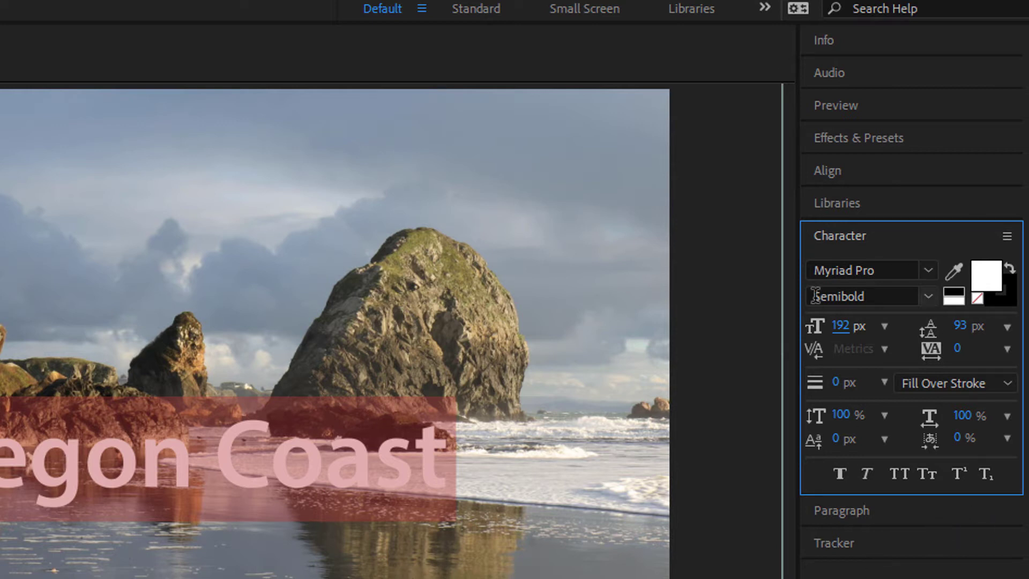
Step: Try the Essential Graphics workspace and switch to the Text workspace
click(764, 7)
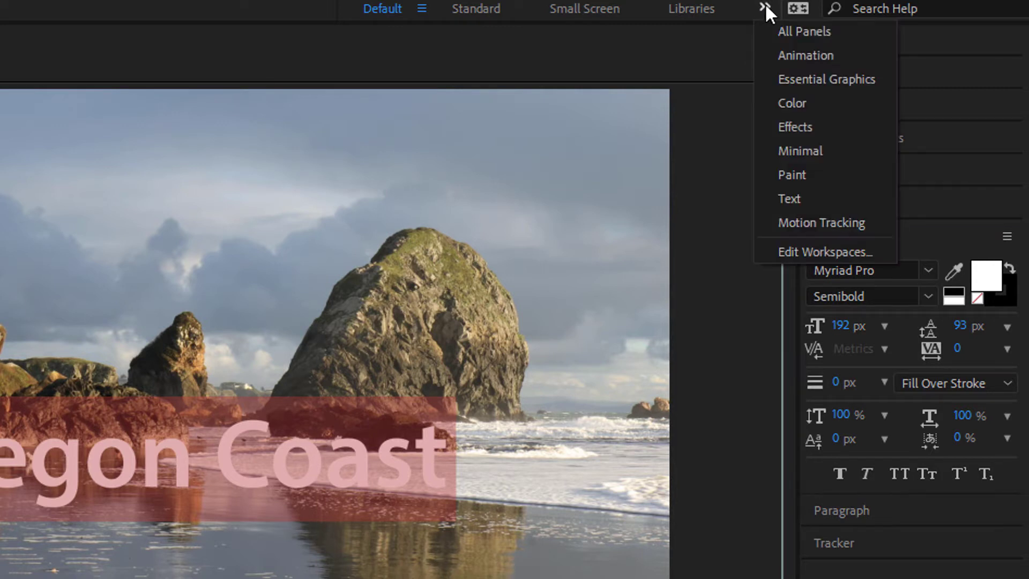
click(796, 81)
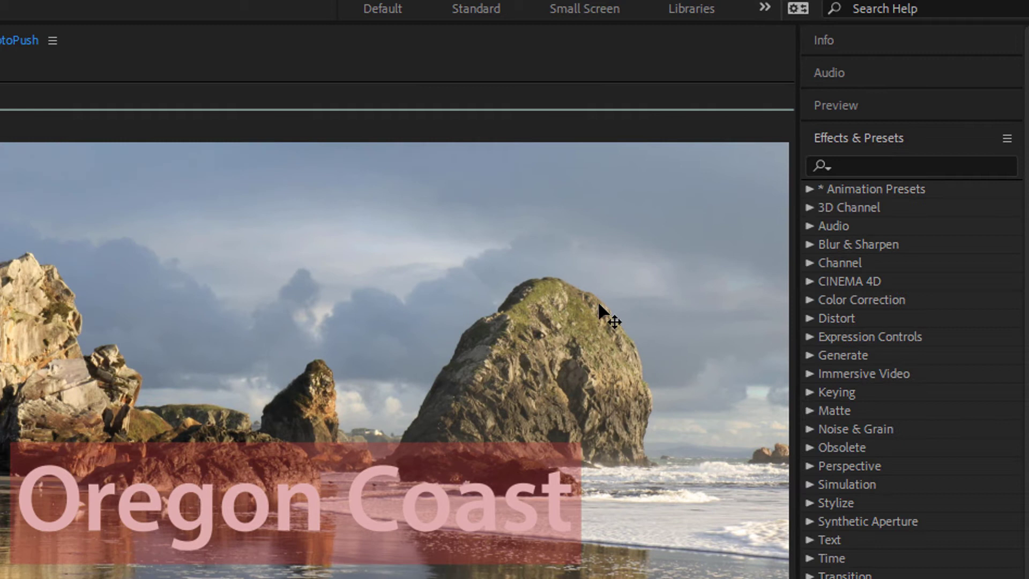
click(759, 8)
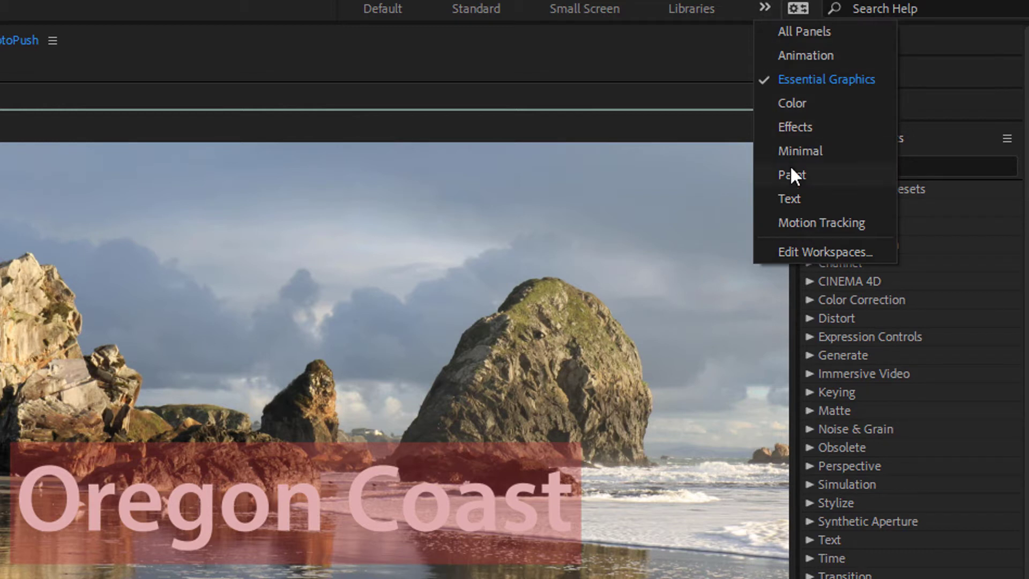
click(796, 199)
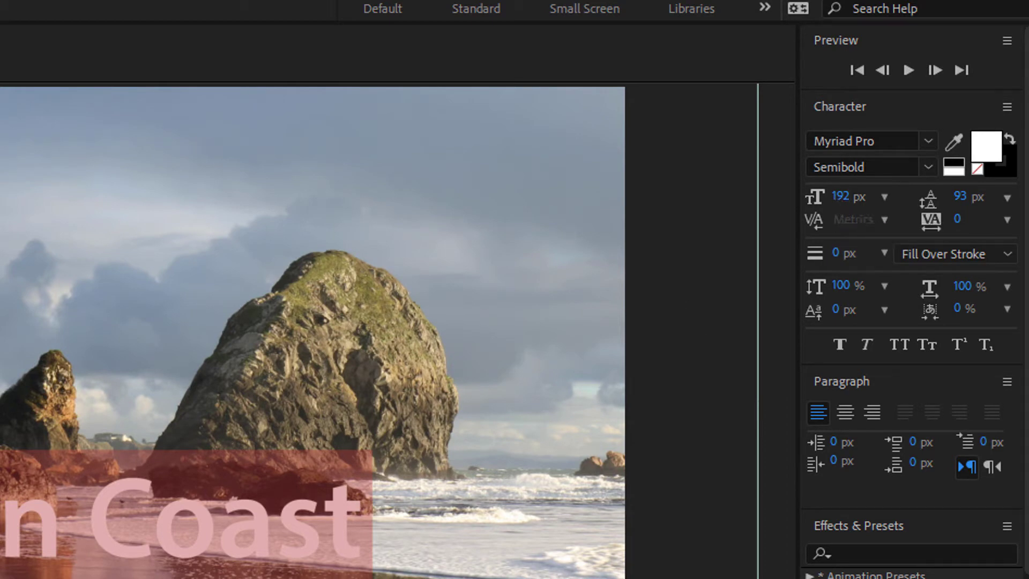
Step: Change the whole Oregon Coast title to the Bold font style and All Caps
key(Escape)
drag(3, 523, 537, 541)
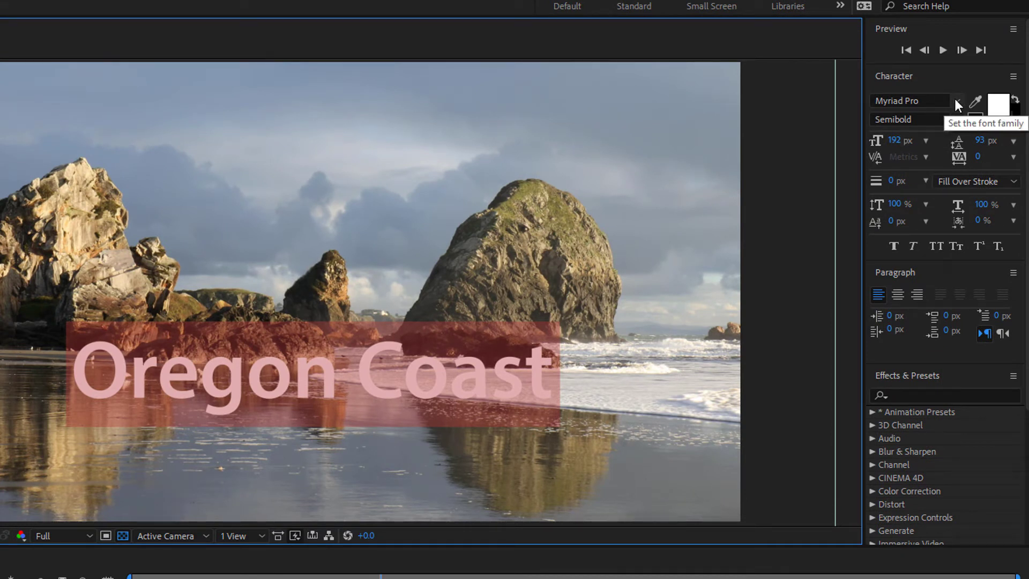
click(928, 118)
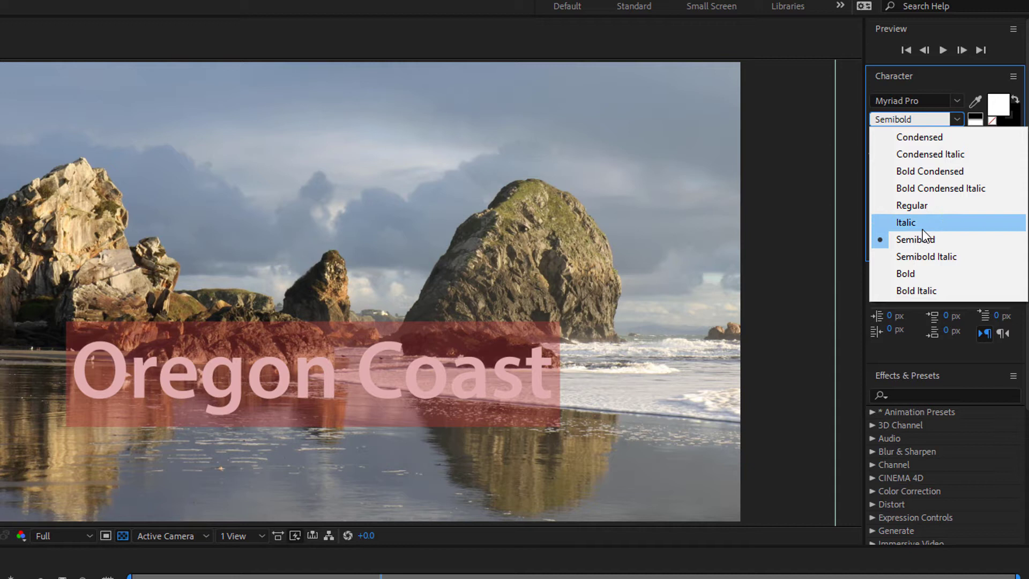
click(928, 275)
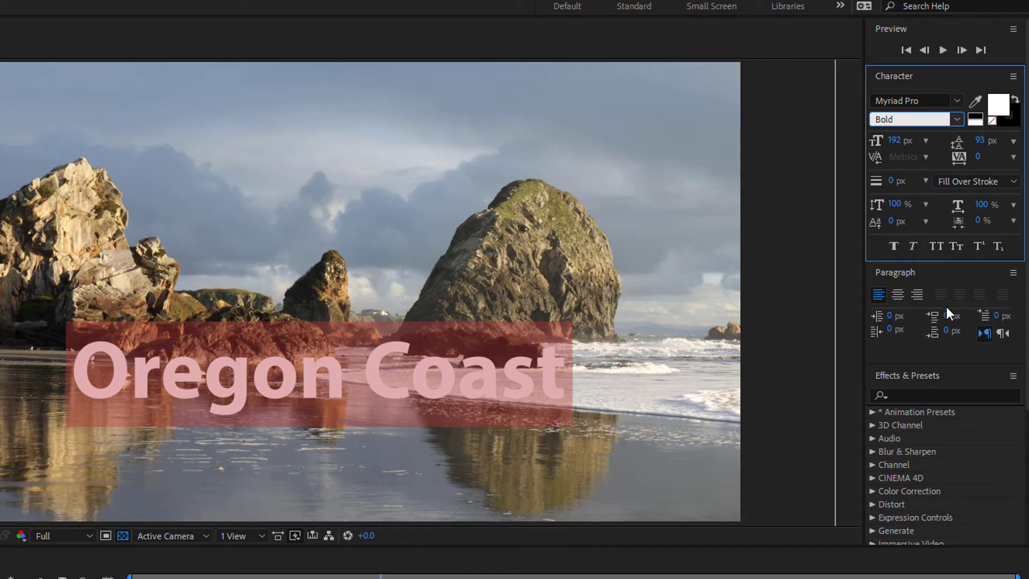
click(934, 246)
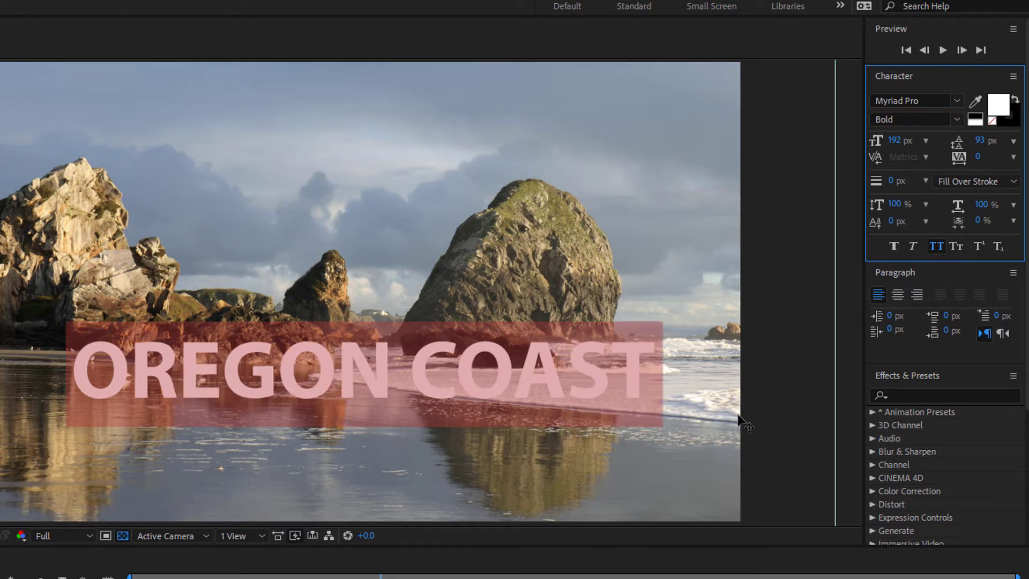
click(458, 410)
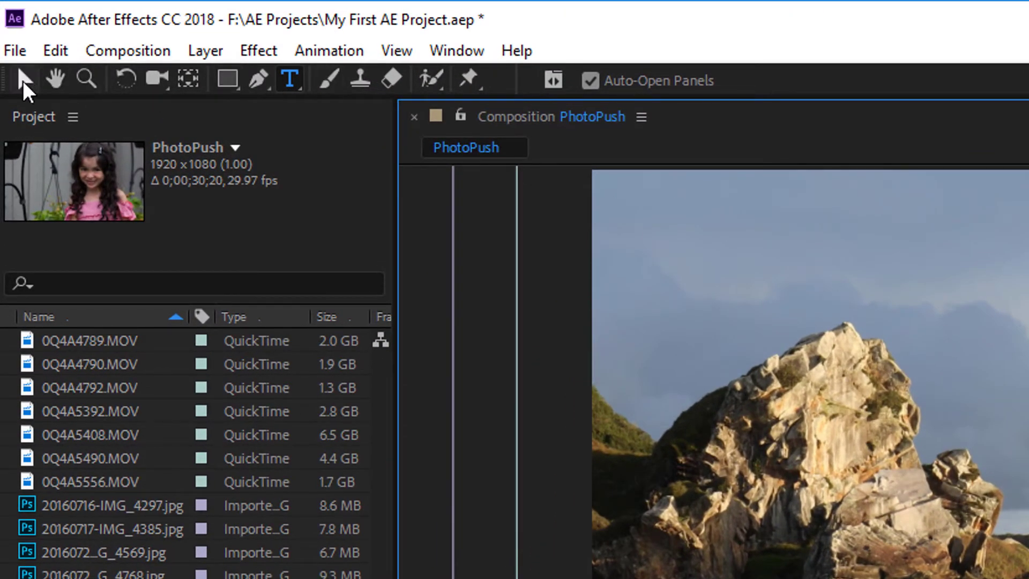
Step: Move the Oregon Coast title down onto the wet sand below the rocks with the Selection tool
click(23, 80)
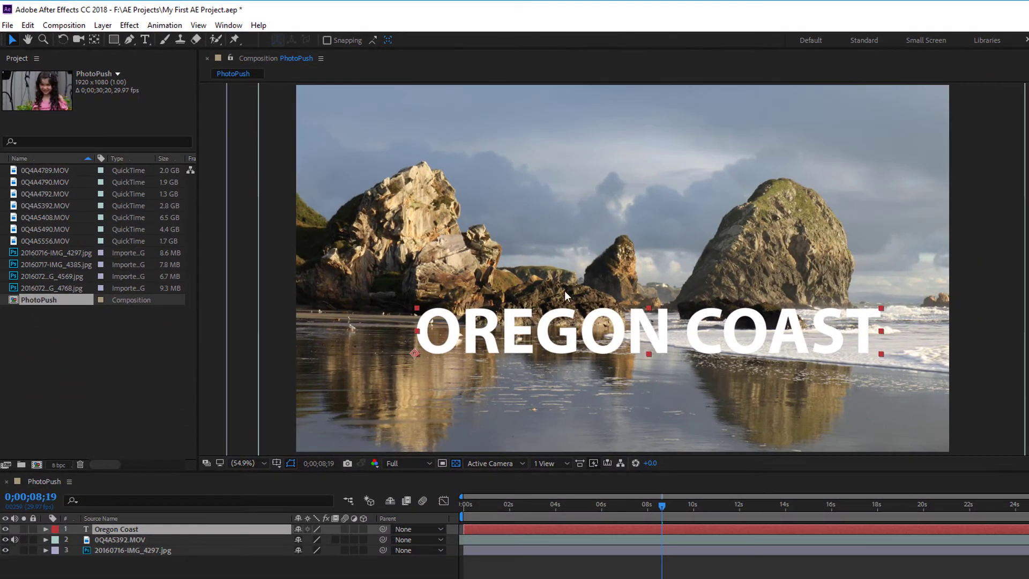
drag(633, 326, 567, 374)
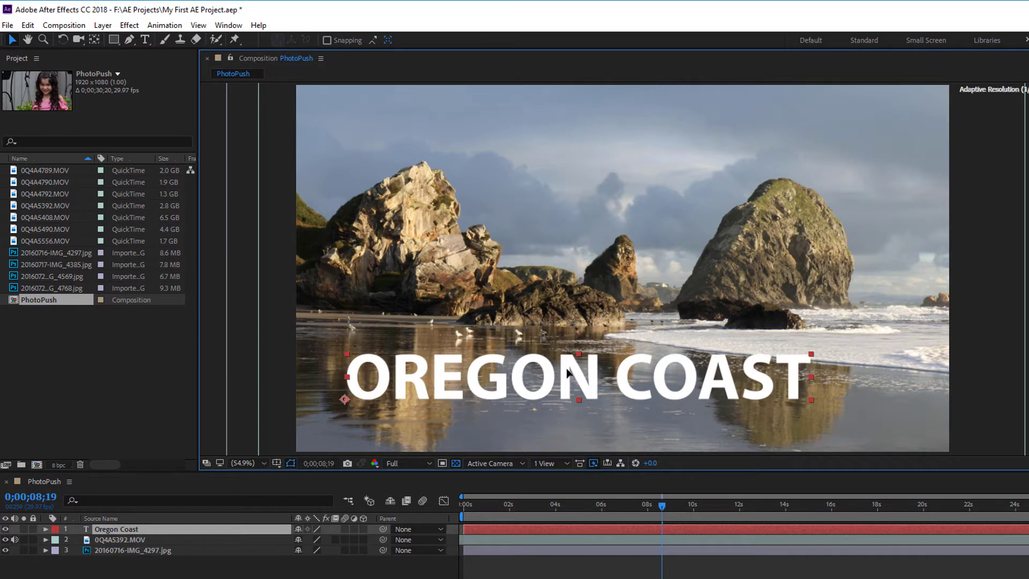
key(Return)
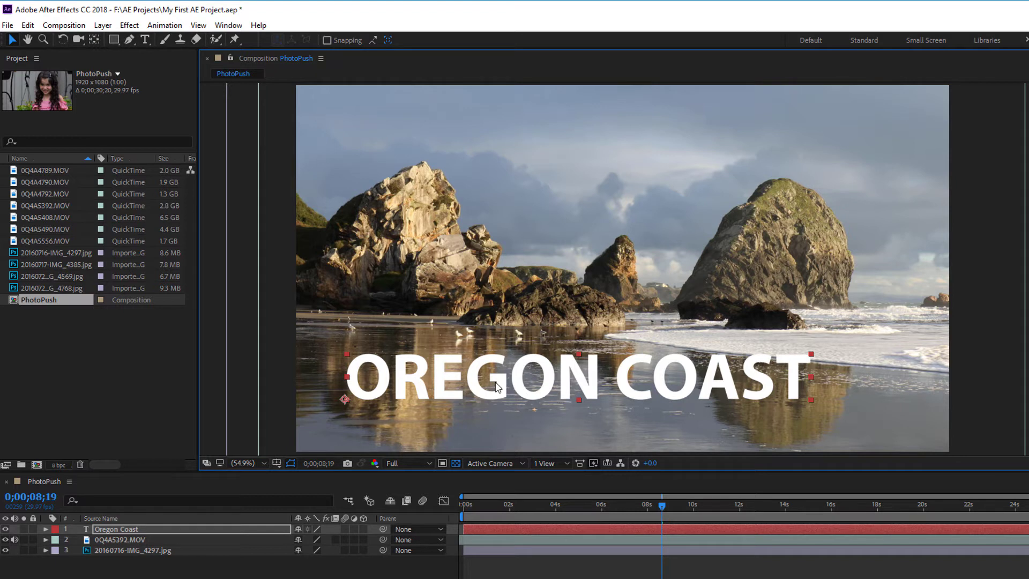
mouse_move(494, 381)
mouse_down()
mouse_move(512, 370)
mouse_move(510, 387)
mouse_up()
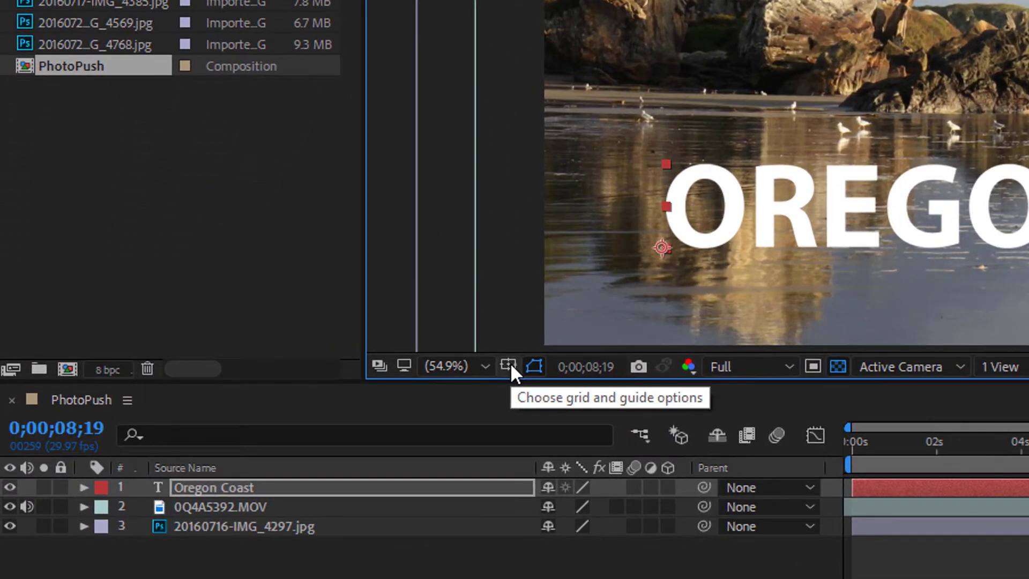
Step: Display the Title/Action Safe guides and lower the title to the bottom edge of the title-safe area
click(508, 367)
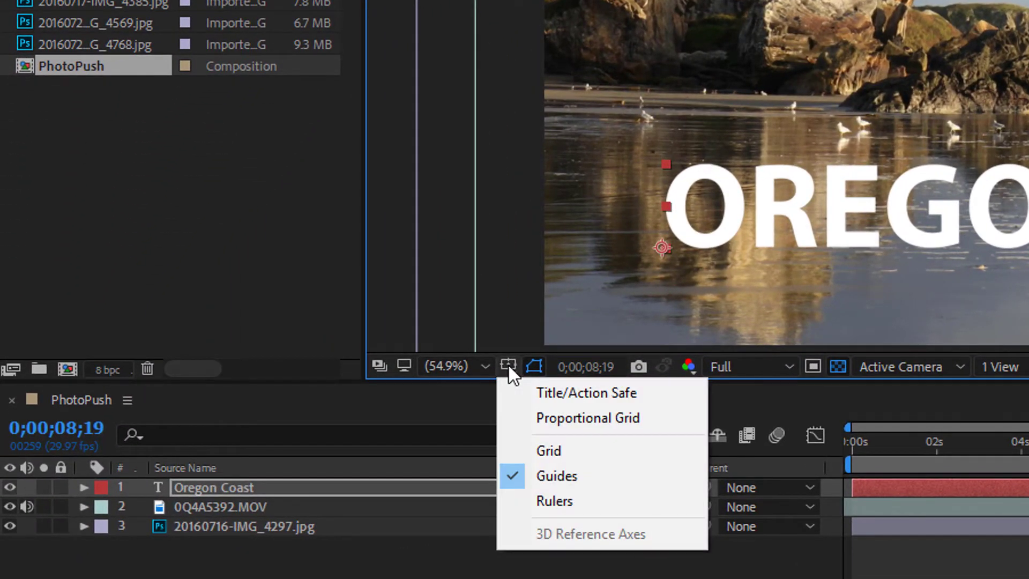
click(564, 394)
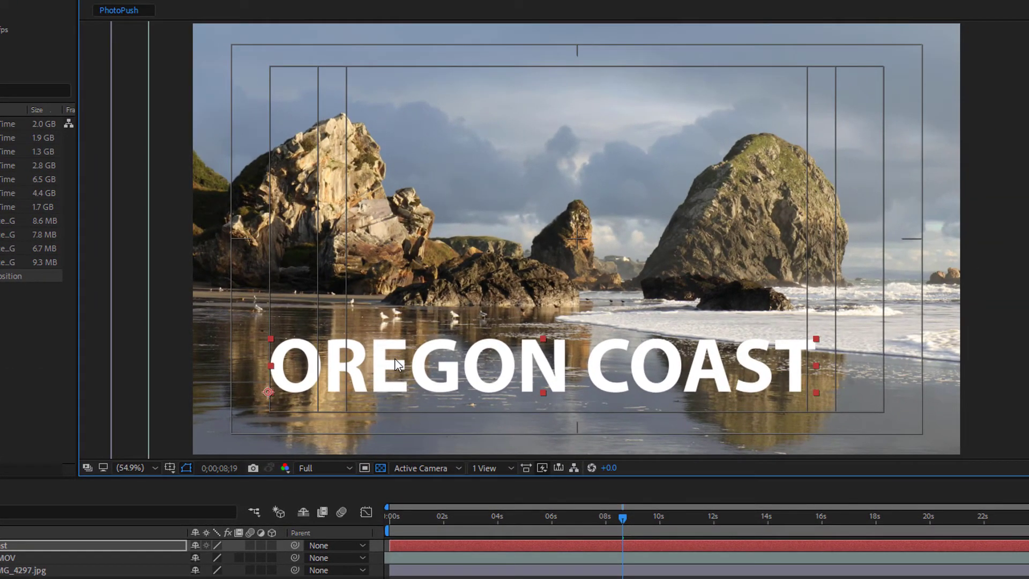
drag(397, 365, 397, 380)
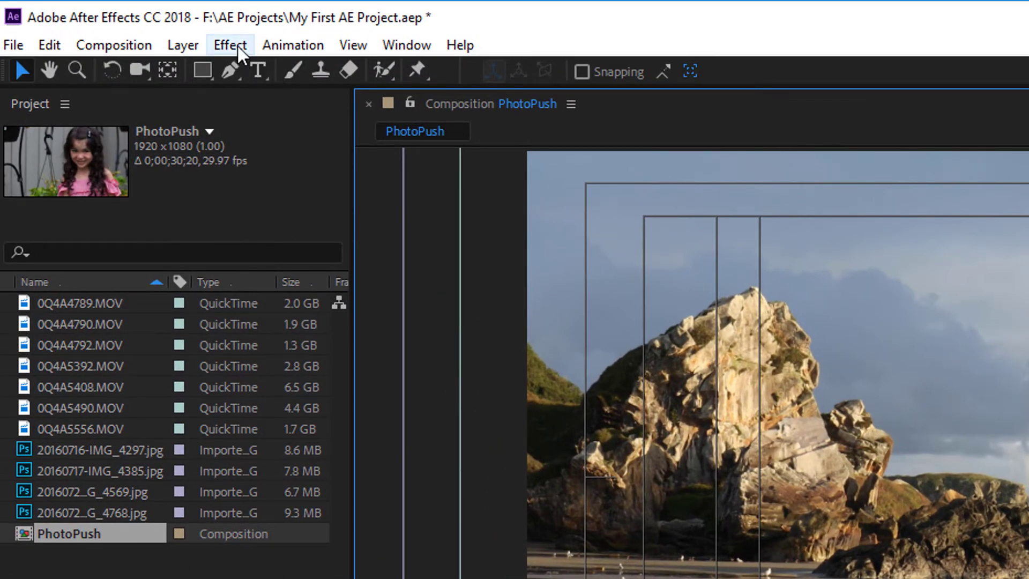
Step: Apply a Drop Shadow effect to the Oregon Coast title and set the shadow's opacity to 33%
click(237, 46)
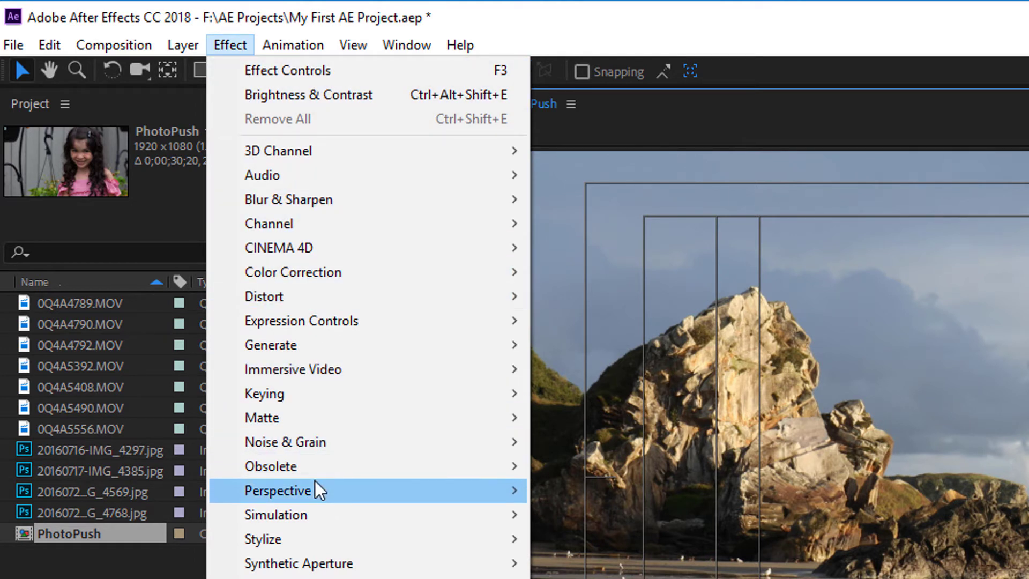
mouse_move(317, 483)
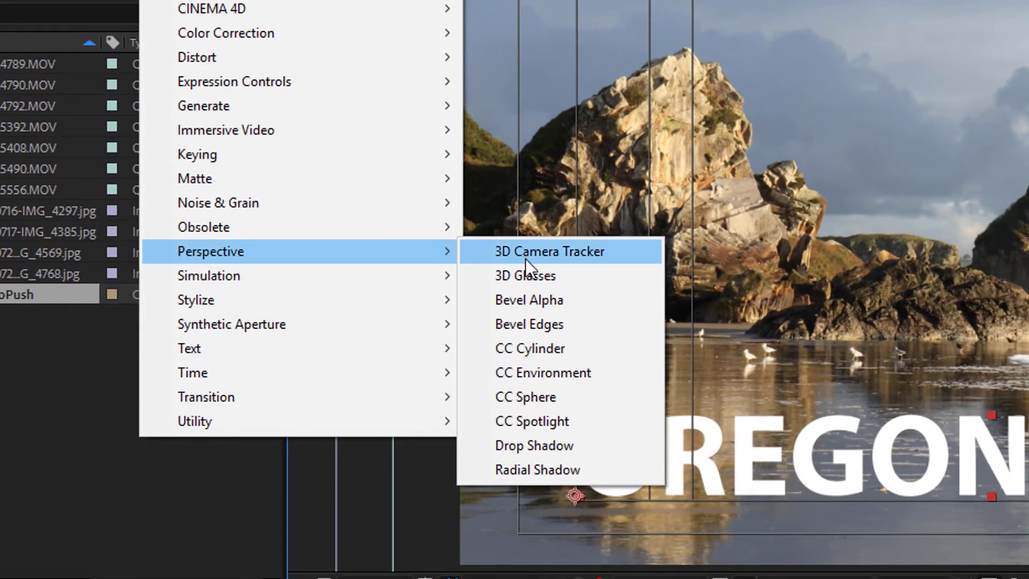
click(564, 450)
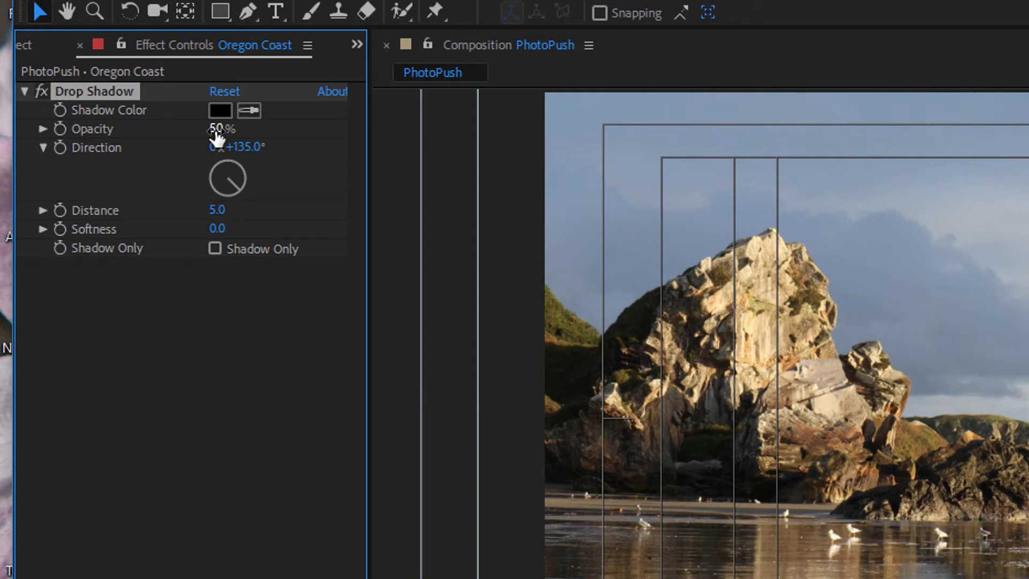
drag(216, 137, 145, 115)
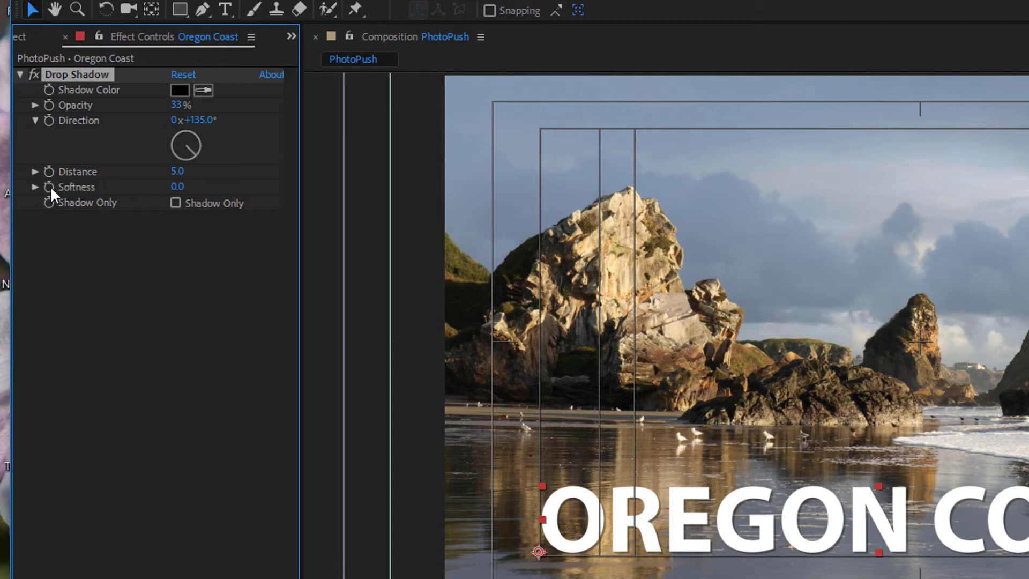
Step: Set the Oregon Coast title's drop shadow distance to 8.5 and its softness to 25.3
click(34, 186)
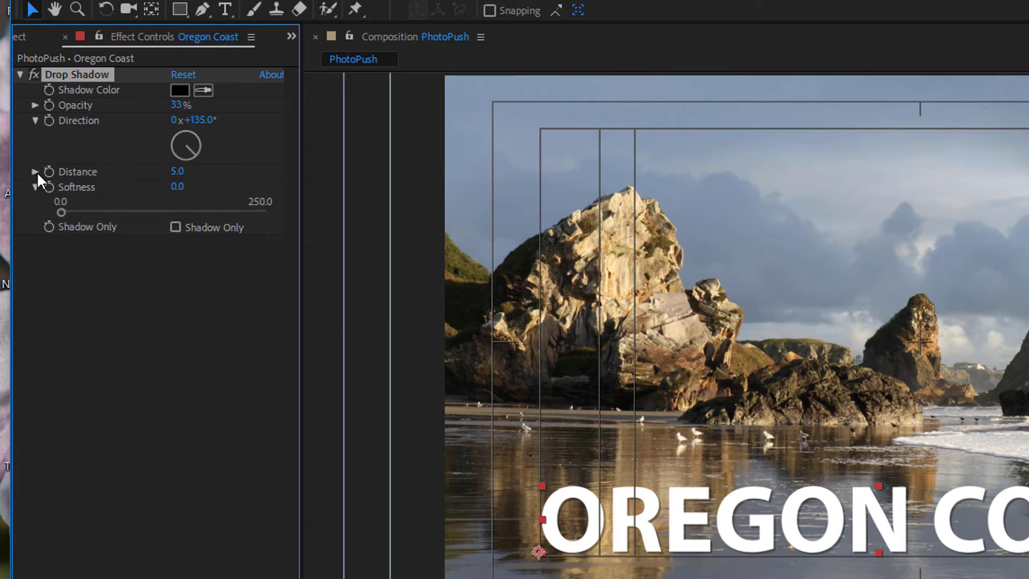
click(35, 171)
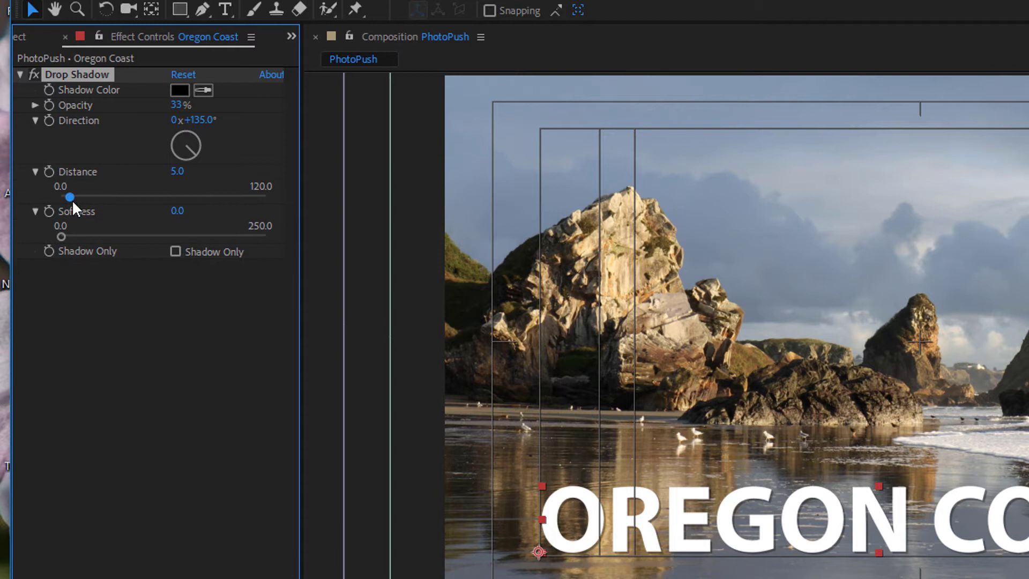
drag(72, 197, 76, 197)
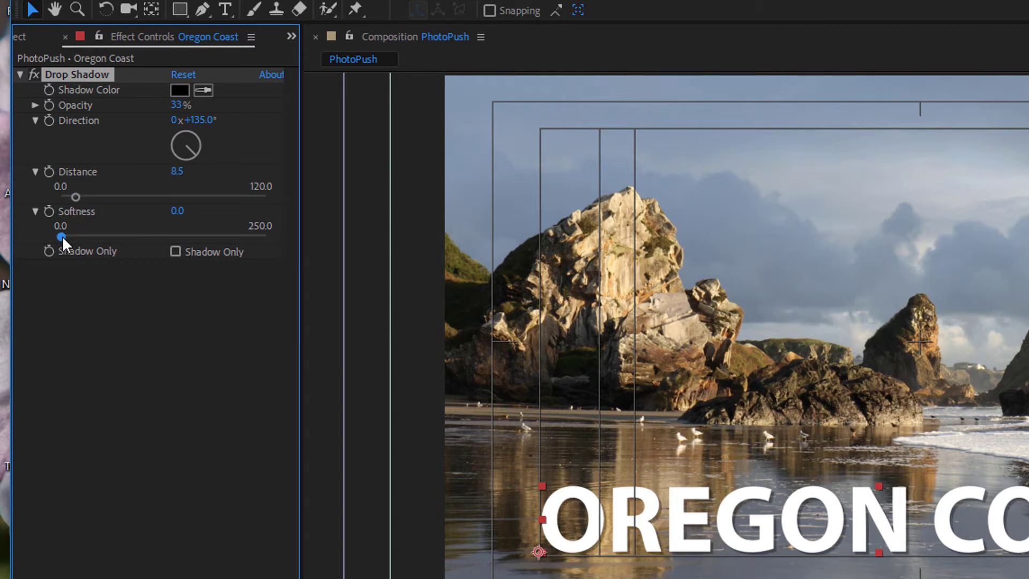
drag(62, 236, 82, 237)
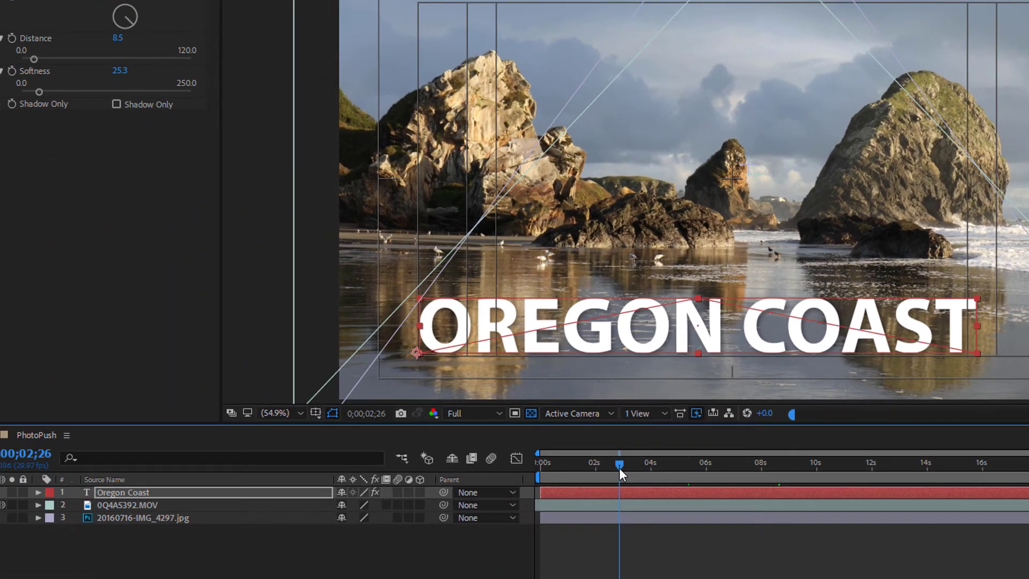
Step: Start keyframing the Oregon Coast title's Opacity at 0;00;04;00 with a value of 0%
drag(619, 468, 651, 470)
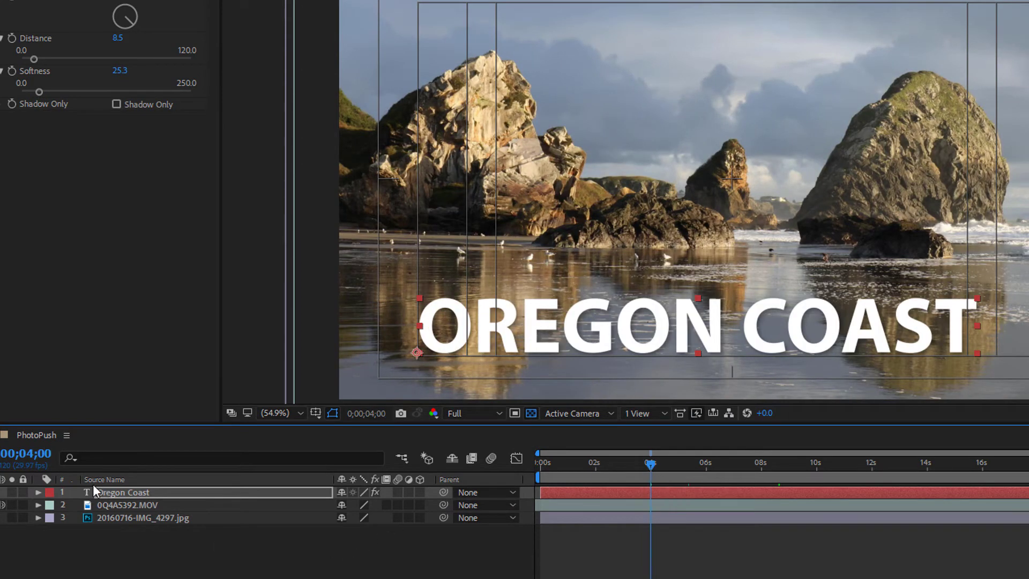
click(38, 492)
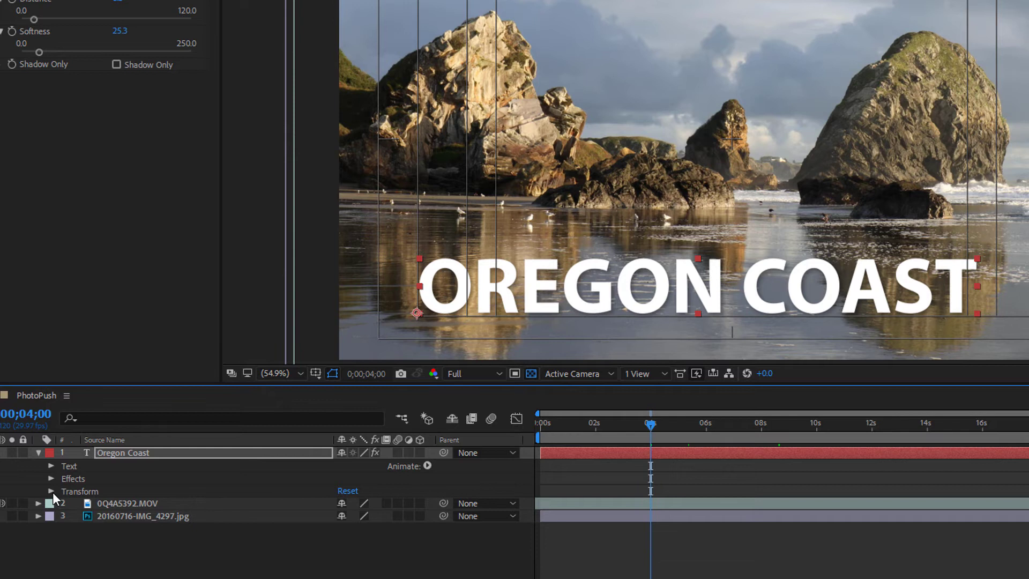
click(51, 492)
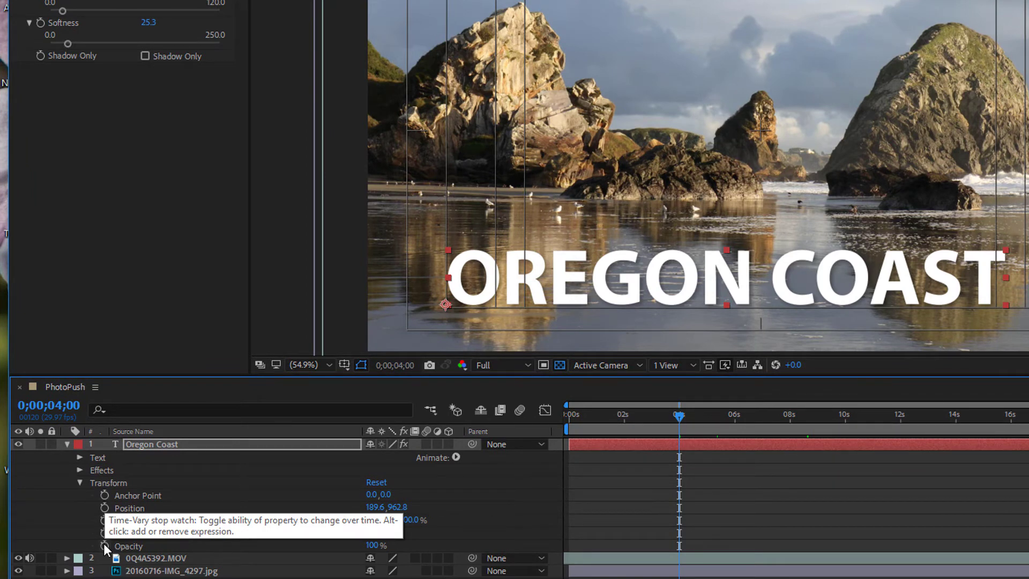
click(104, 546)
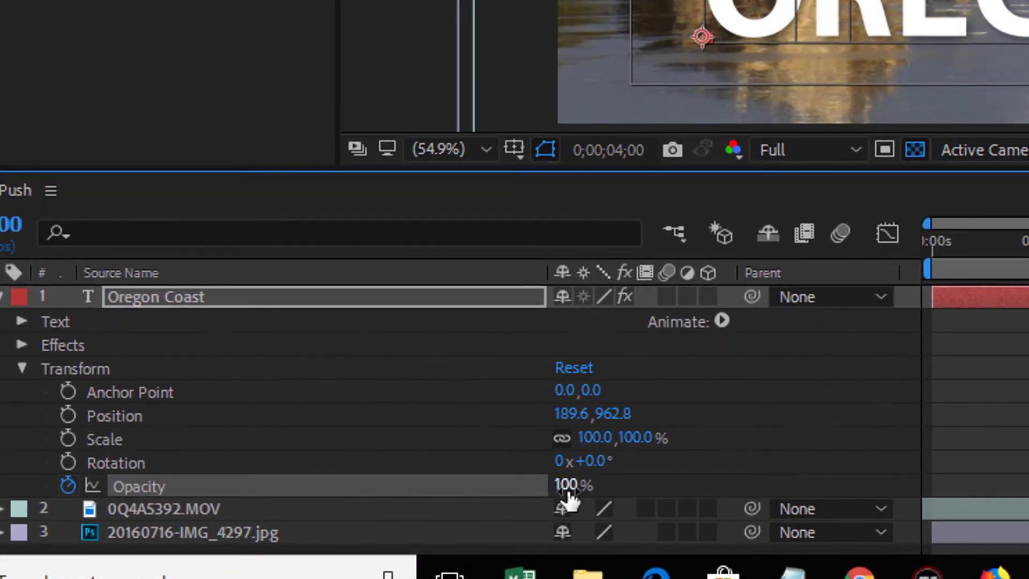
drag(568, 499, 381, 498)
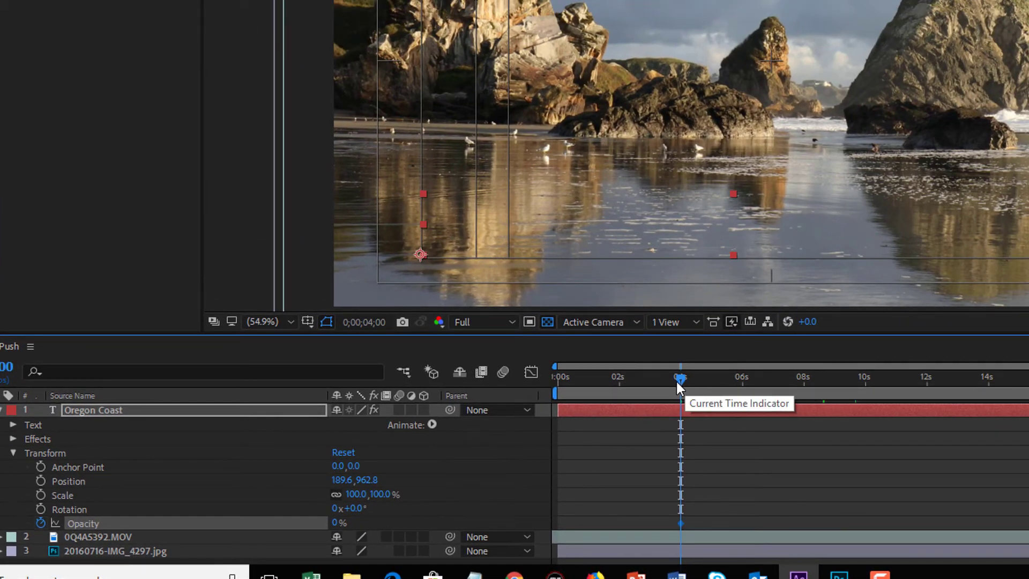
Step: Add an Opacity keyframe of 62% at 0;00;05;29 for the title and preview the fade-in
drag(680, 378, 742, 407)
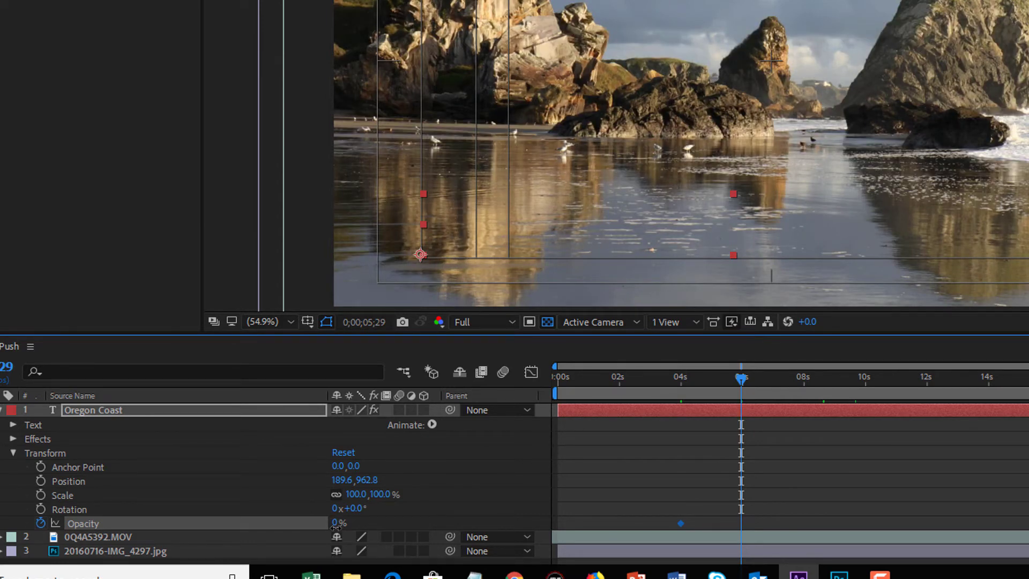
drag(337, 528, 516, 530)
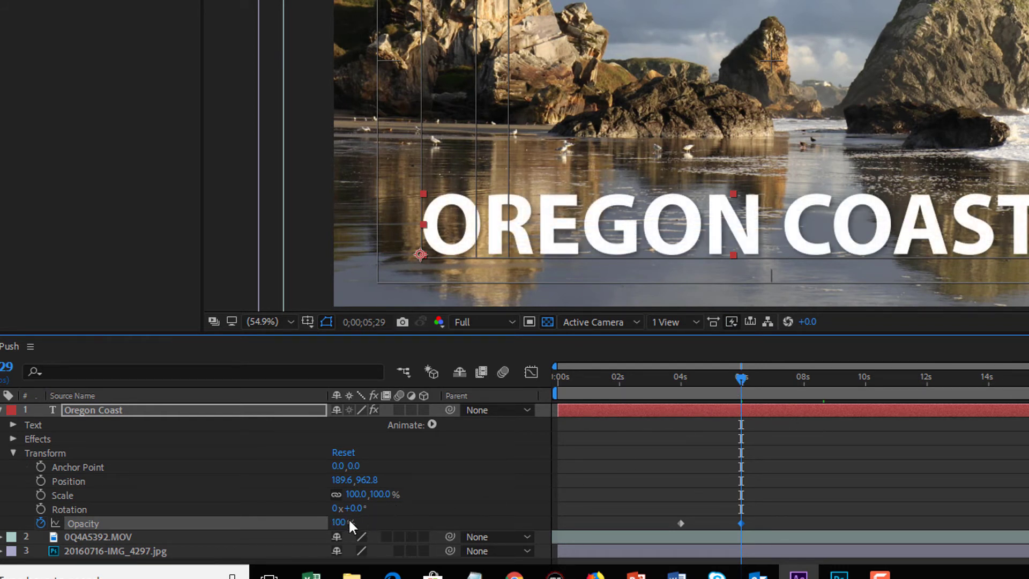
drag(341, 528, 316, 531)
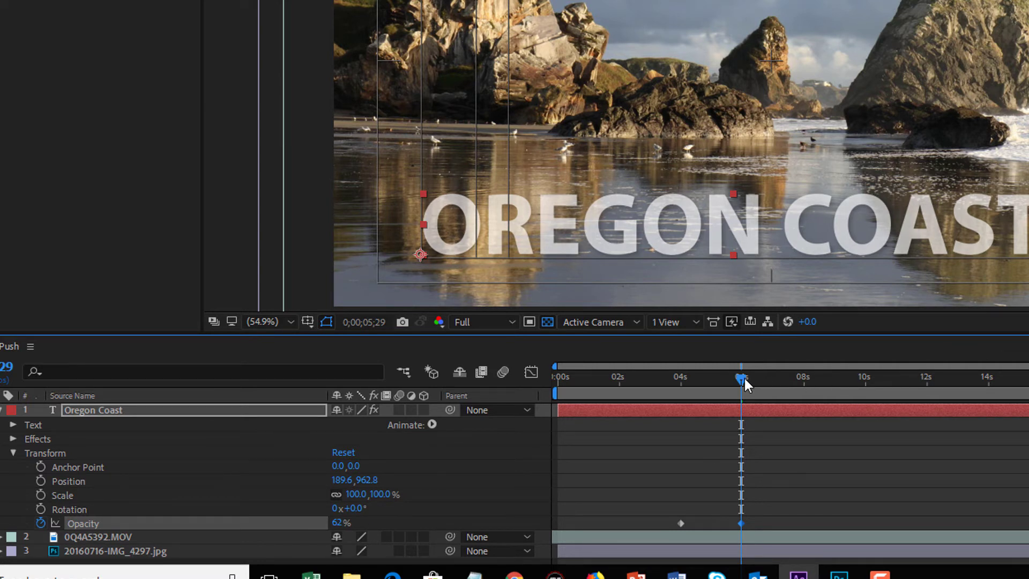
drag(744, 379, 660, 393)
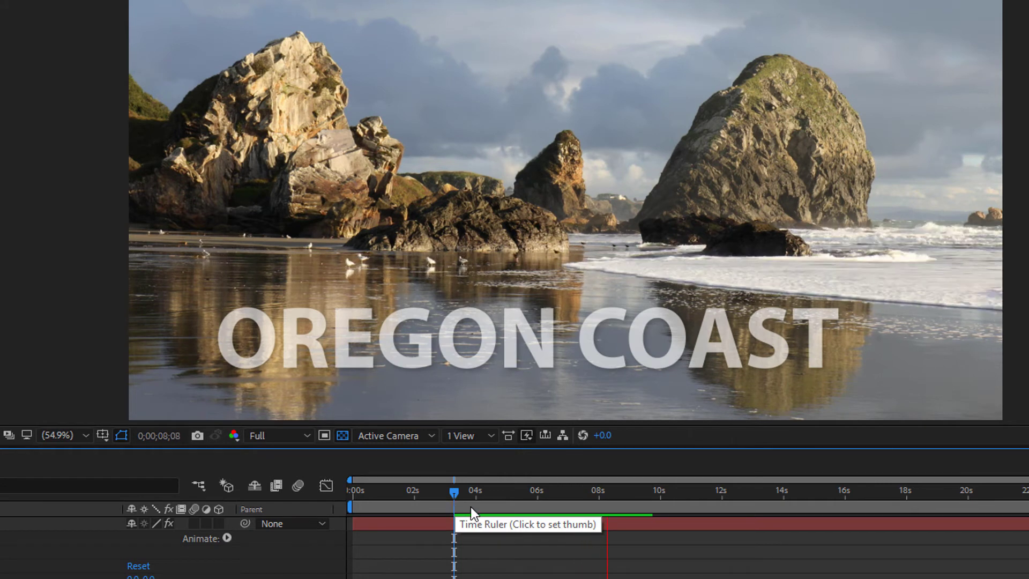
click(519, 491)
Step: Start keyframing the title's Anchor Point, Position and Scale at 0;00;03;29, with the horizontal position set to -479.4
drag(503, 502, 478, 499)
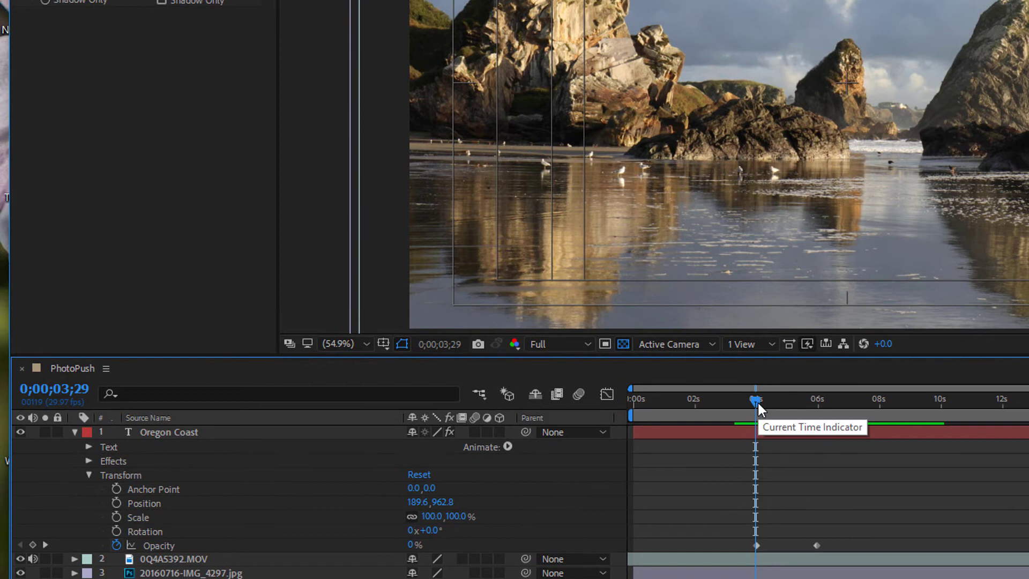
click(116, 488)
click(115, 503)
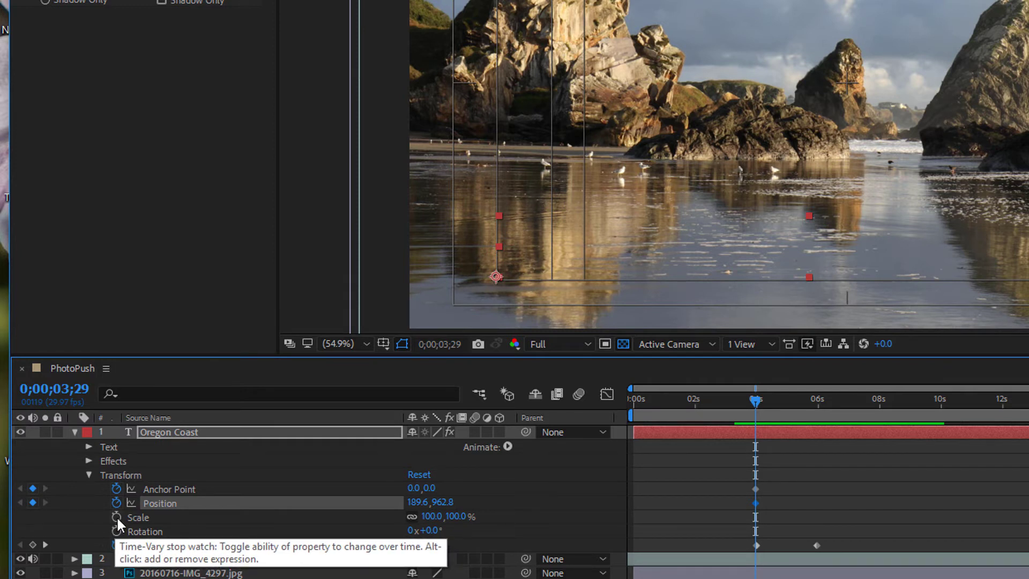
click(116, 516)
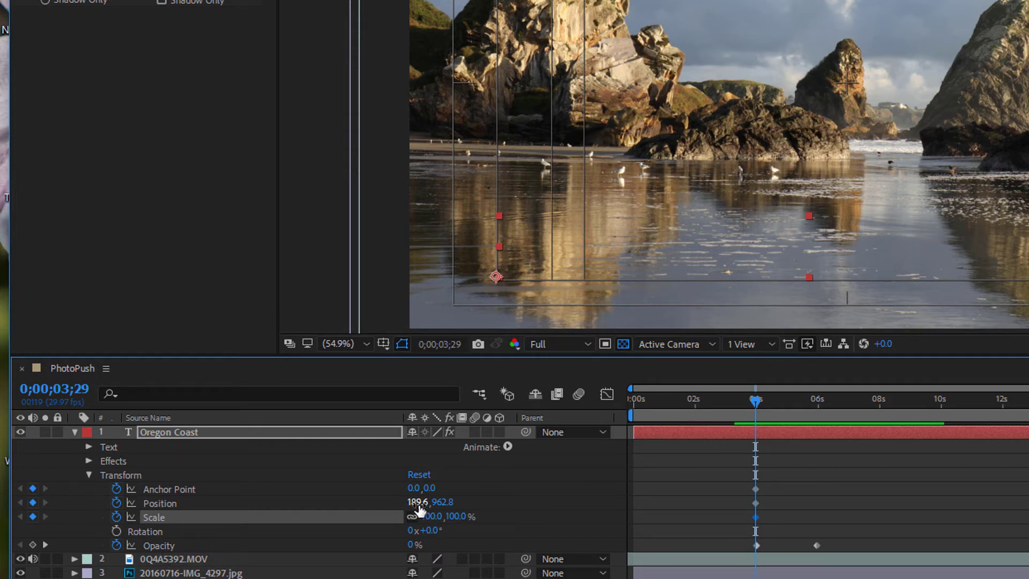
drag(418, 509, 374, 487)
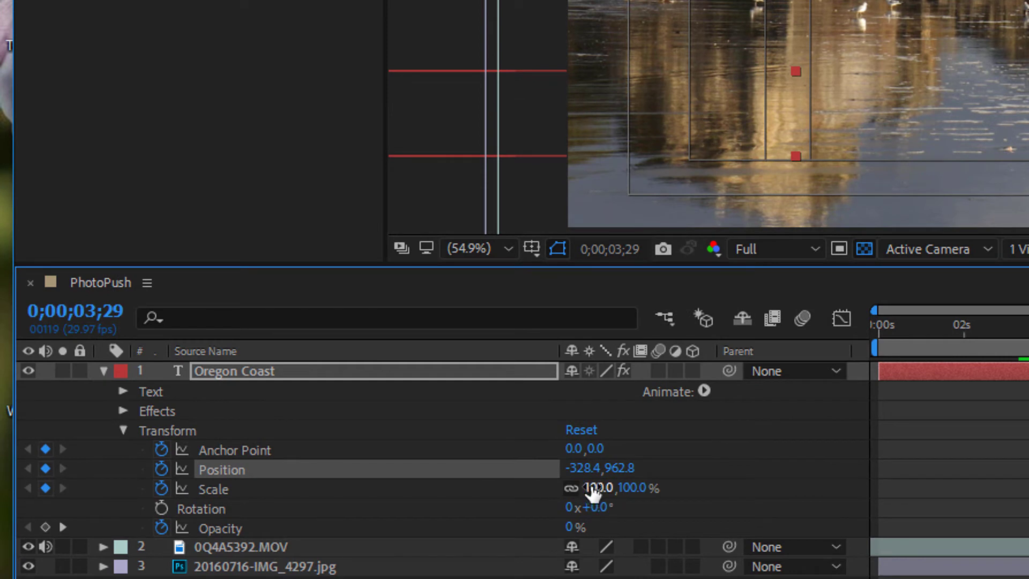
mouse_move(586, 479)
mouse_down()
mouse_move(611, 479)
mouse_move(590, 477)
mouse_up()
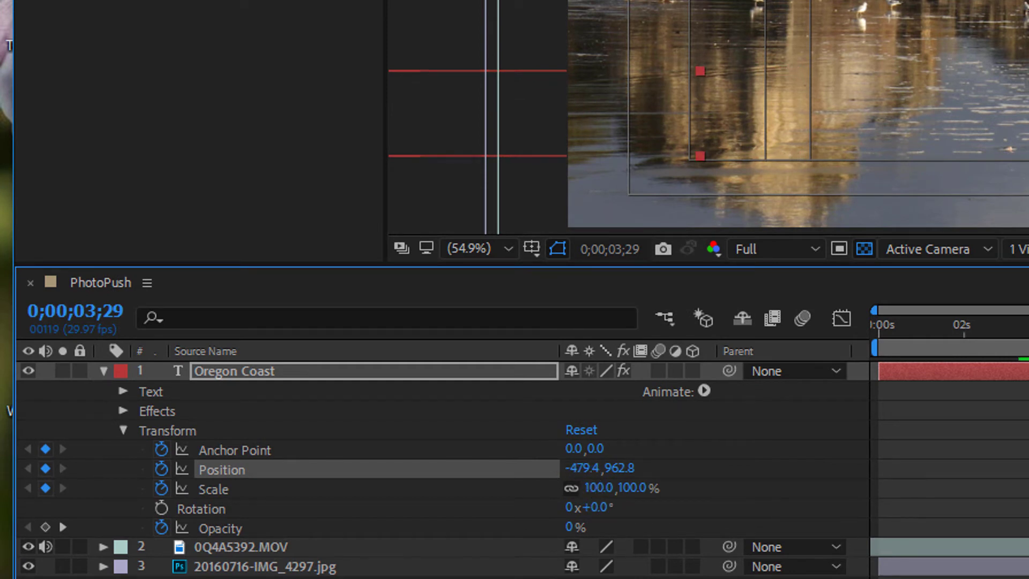
Step: Add a Position keyframe at 0;00;08;00 that brings the title to a horizontal position of 252.6
drag(1028, 337, 1028, 337)
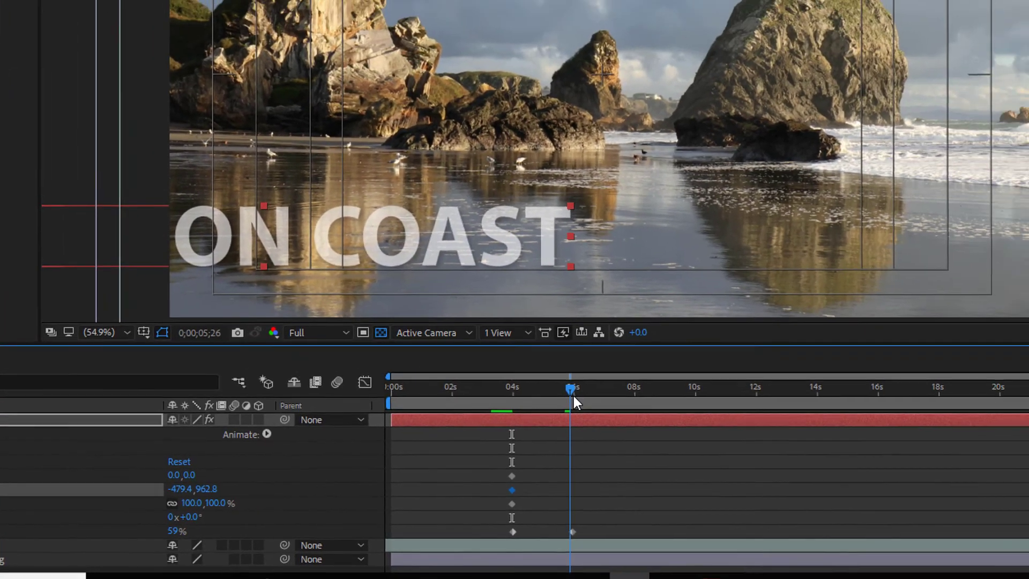
mouse_move(573, 395)
mouse_down()
mouse_move(622, 400)
mouse_move(574, 394)
mouse_up()
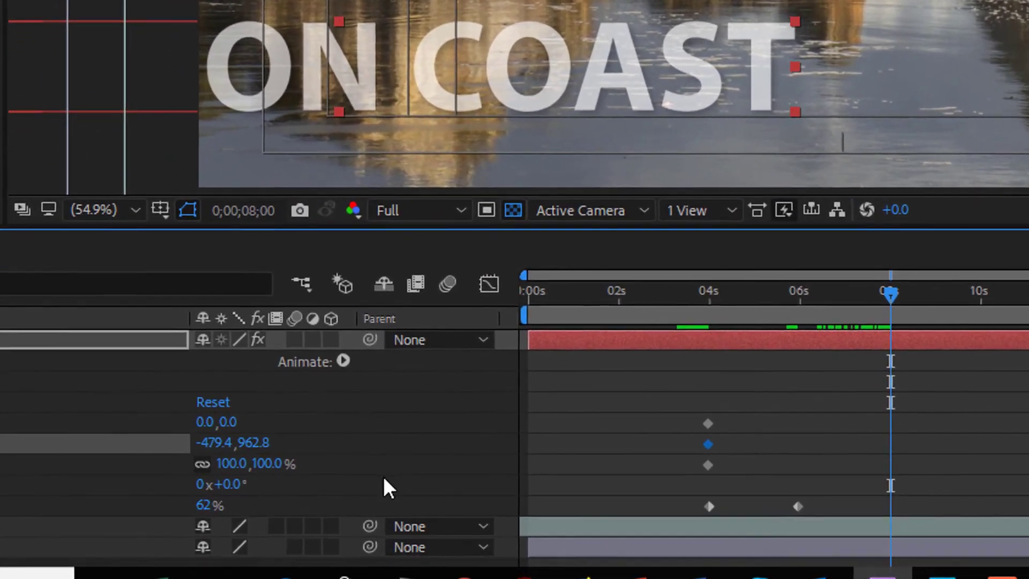
click(136, 491)
drag(214, 450, 953, 397)
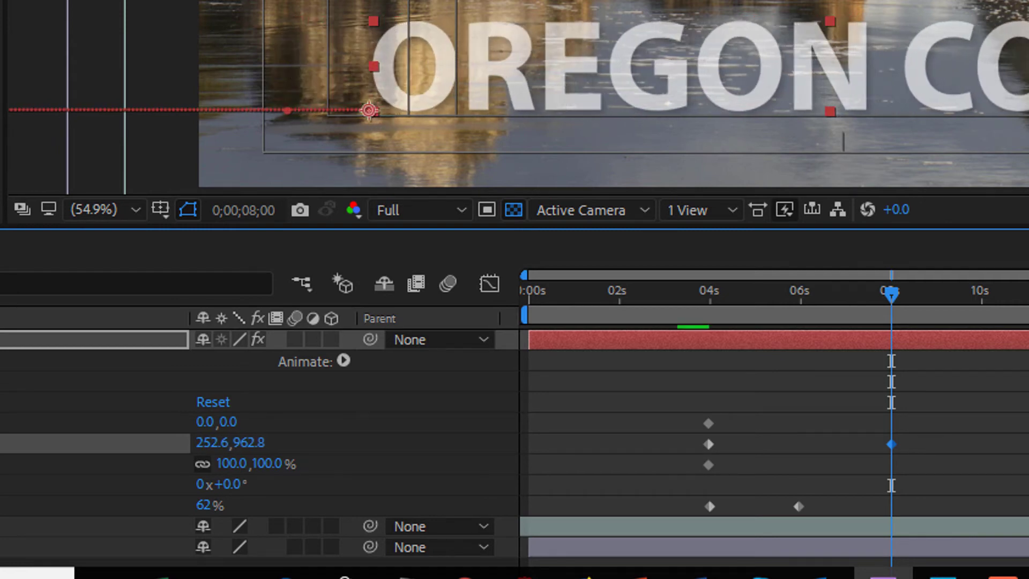
Step: Apply Easy Ease In to the title's Position keyframe at 0;00;08;00 and scrub through the slide-in
right_click(892, 442)
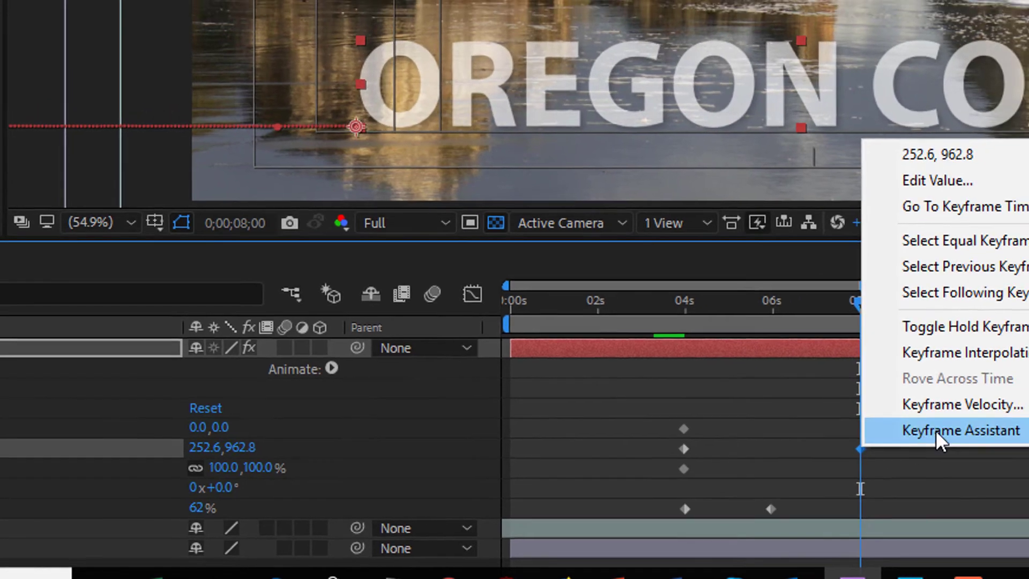
mouse_move(979, 432)
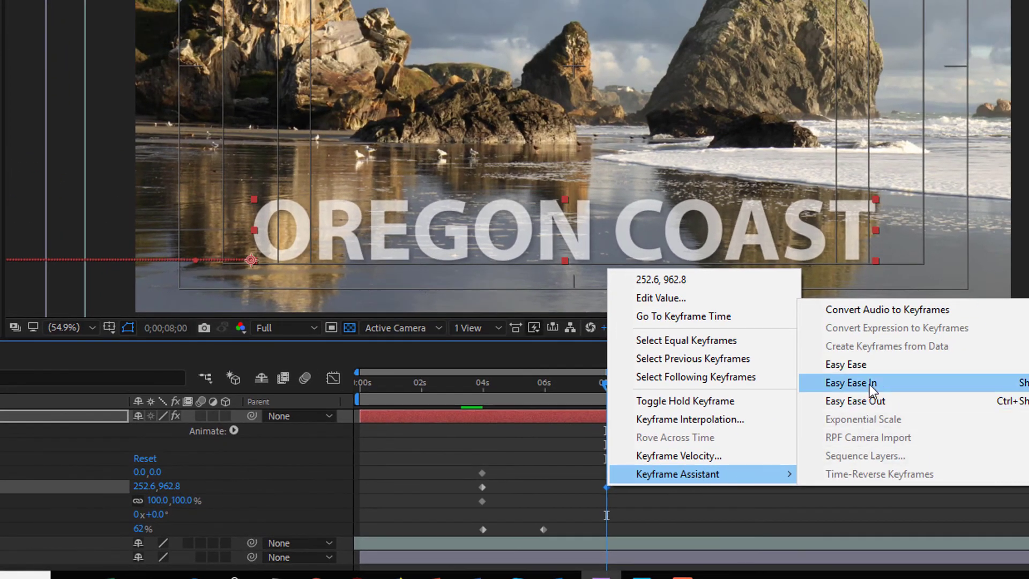
click(930, 370)
click(463, 385)
drag(433, 397, 638, 401)
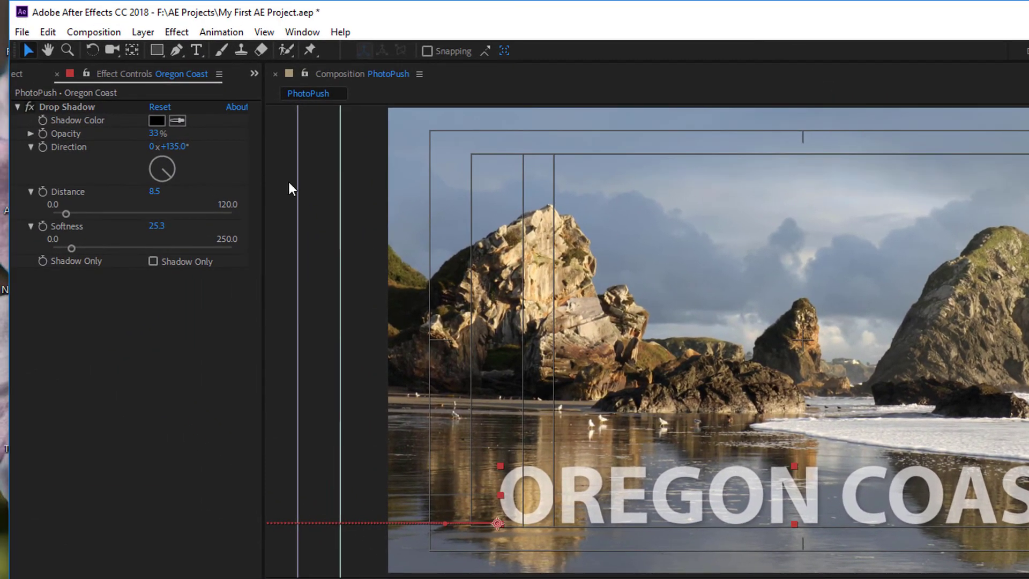
Step: Apply a Directional Blur effect to the Oregon Coast title
click(177, 32)
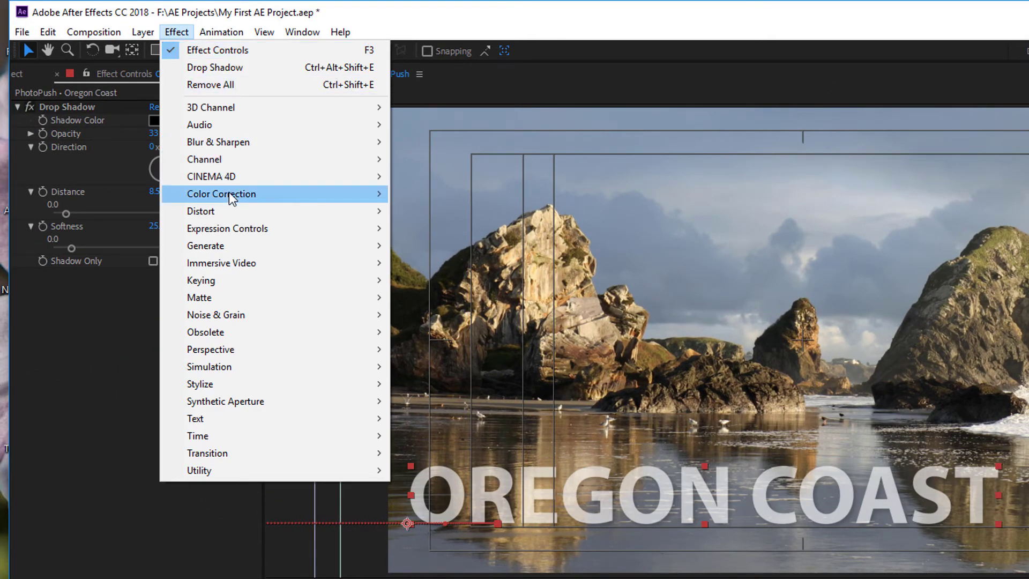
mouse_move(244, 141)
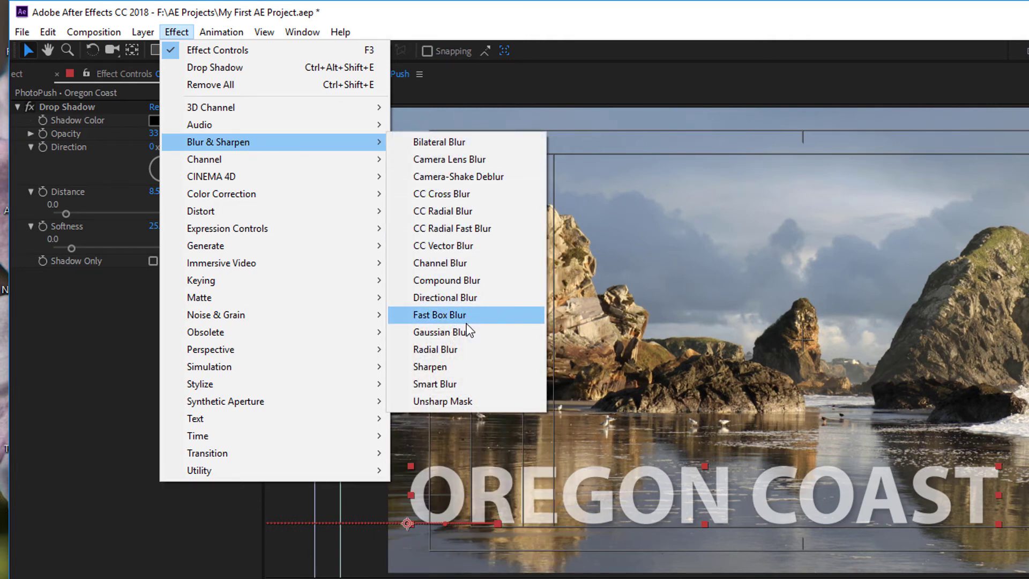
click(477, 298)
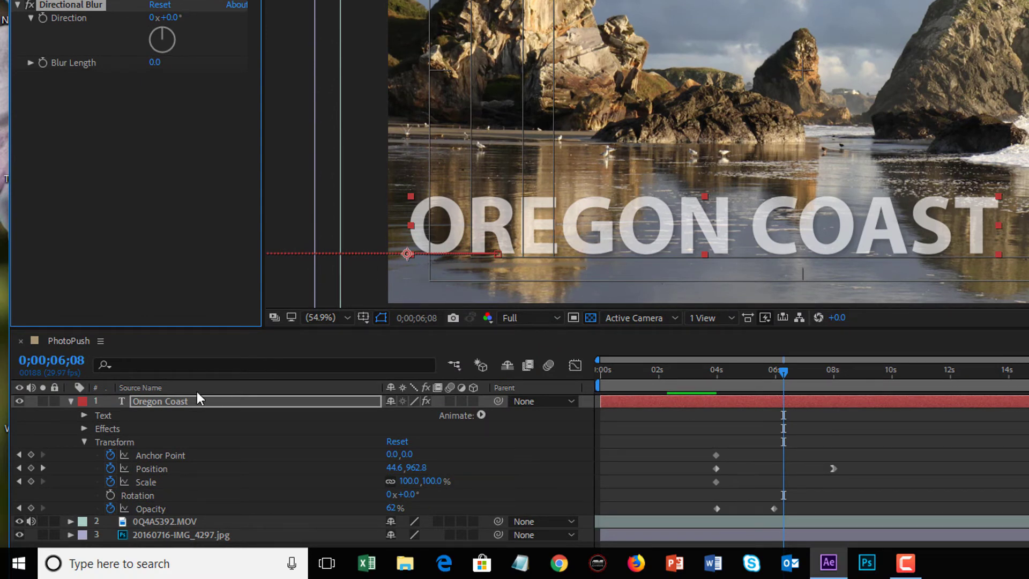
Step: Set the Directional Blur's Blur Length to 153.9 at 0;00;03;24 and start keyframing it
click(83, 428)
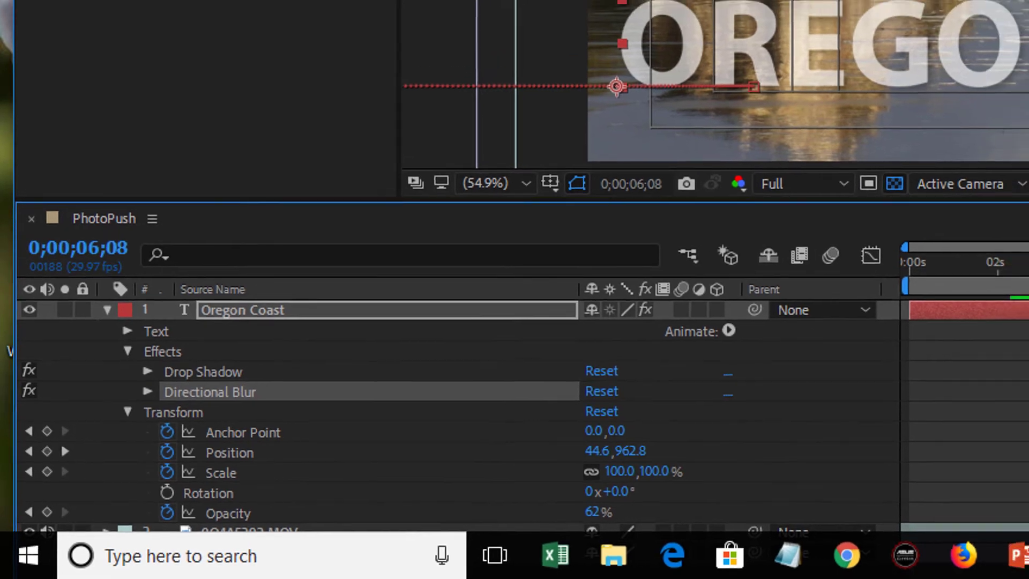
drag(992, 314, 904, 336)
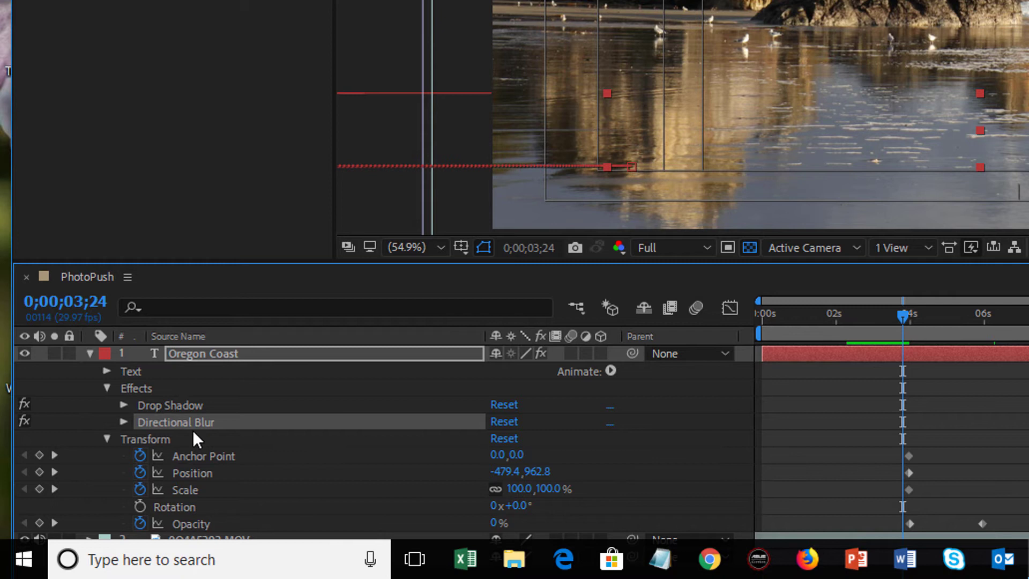
click(124, 424)
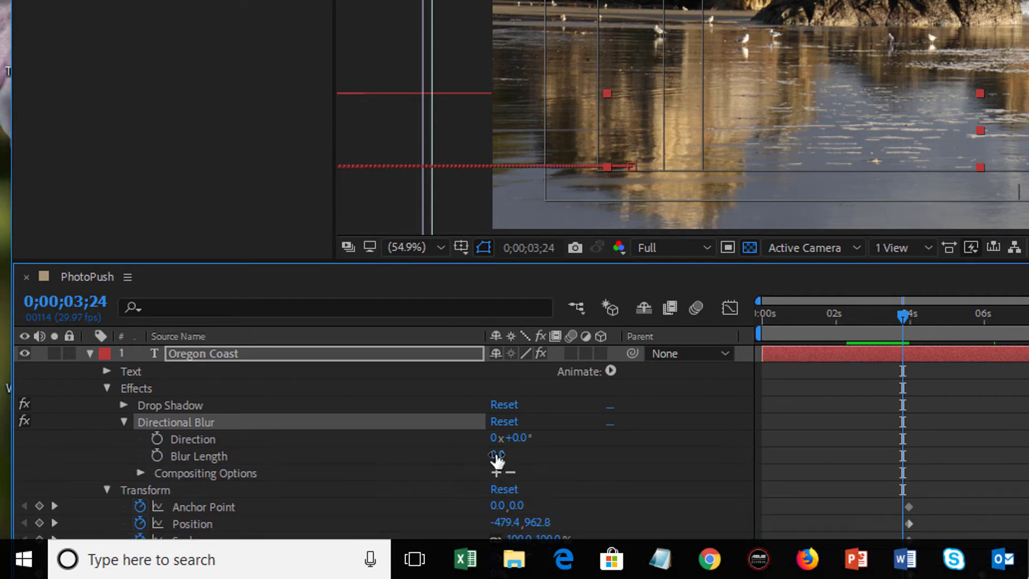
drag(498, 455, 584, 455)
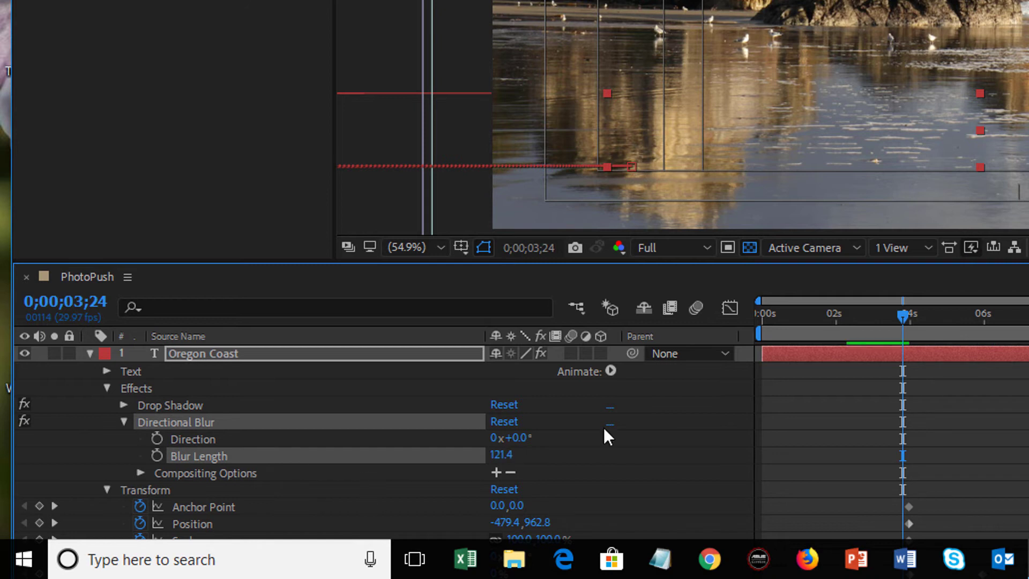
drag(496, 458, 877, 432)
click(157, 455)
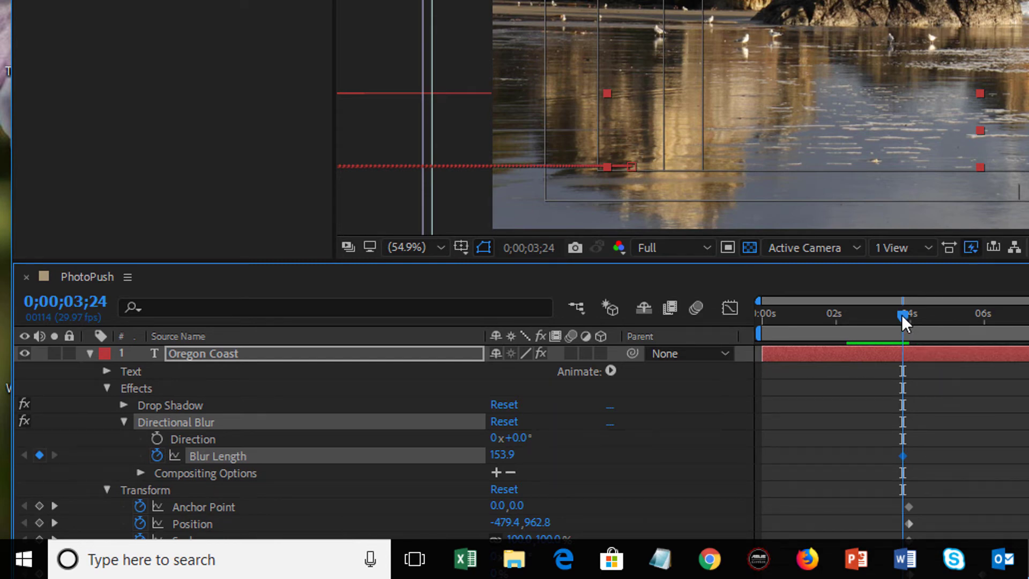
Step: Move the current time to 0;00;06;12 and set the Directional Blur's Direction to 89°
drag(902, 314, 986, 316)
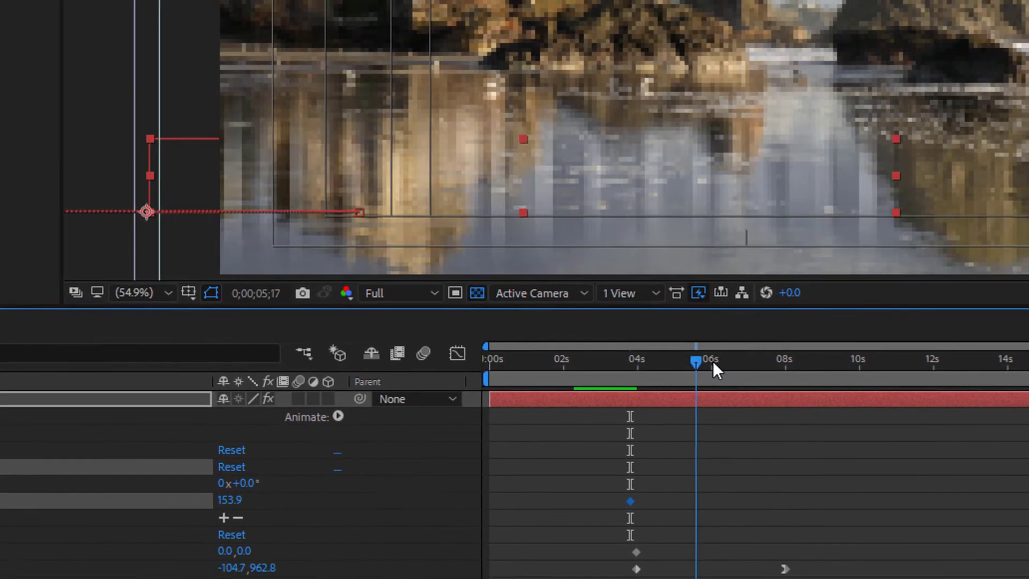
drag(713, 361, 725, 361)
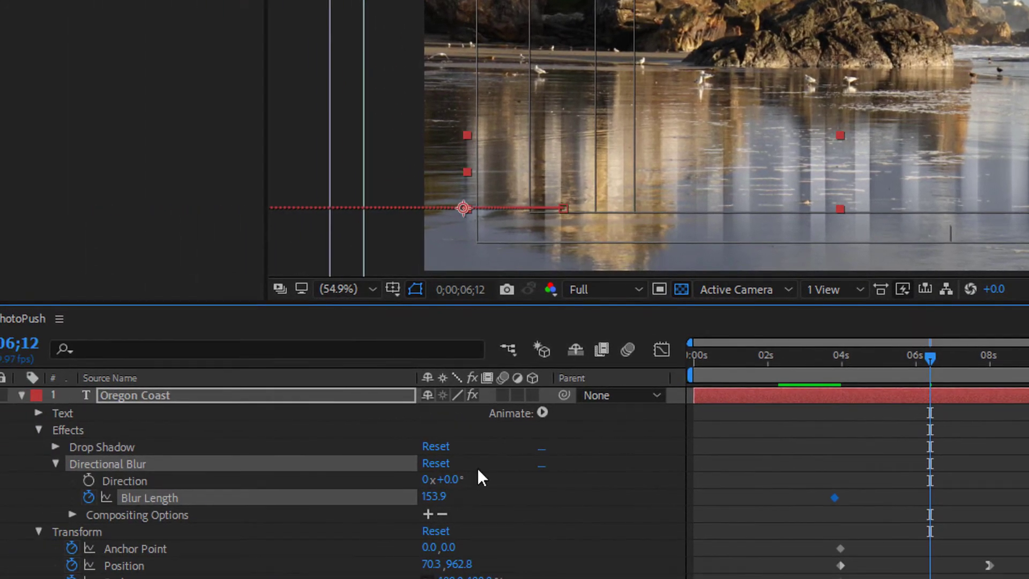
click(450, 480)
text(31)
key(Return)
drag(478, 478, 519, 462)
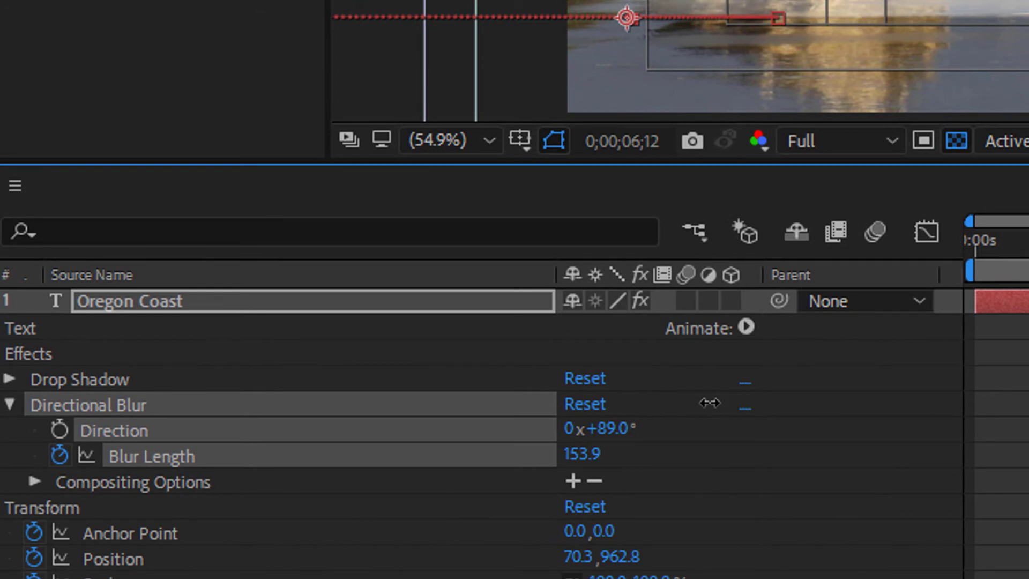
Step: Set the Directional Blur's Direction to 90° and move its first Blur Length keyframe to about 5 seconds
click(616, 432)
text(90)
key(Return)
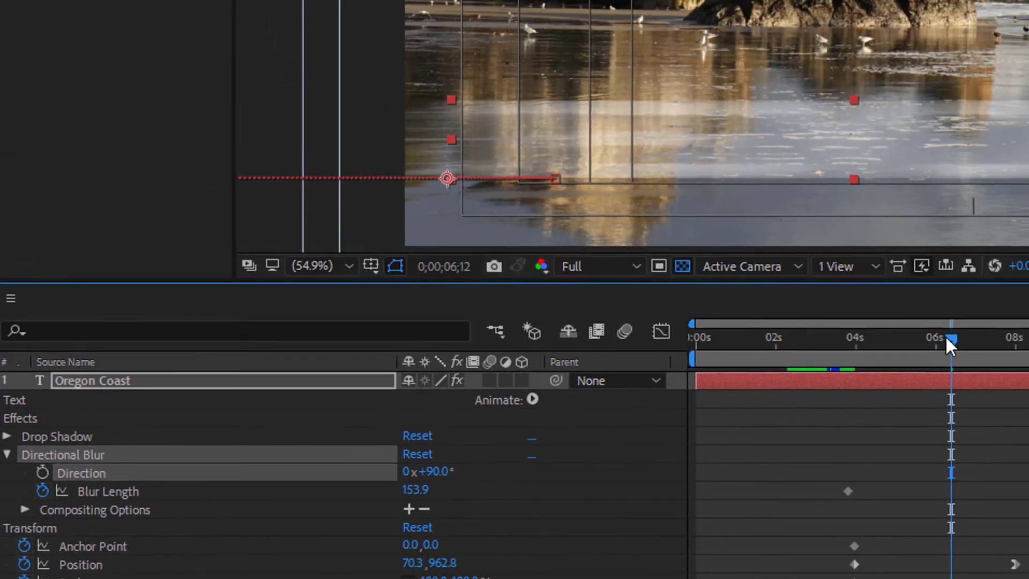
drag(945, 335, 972, 343)
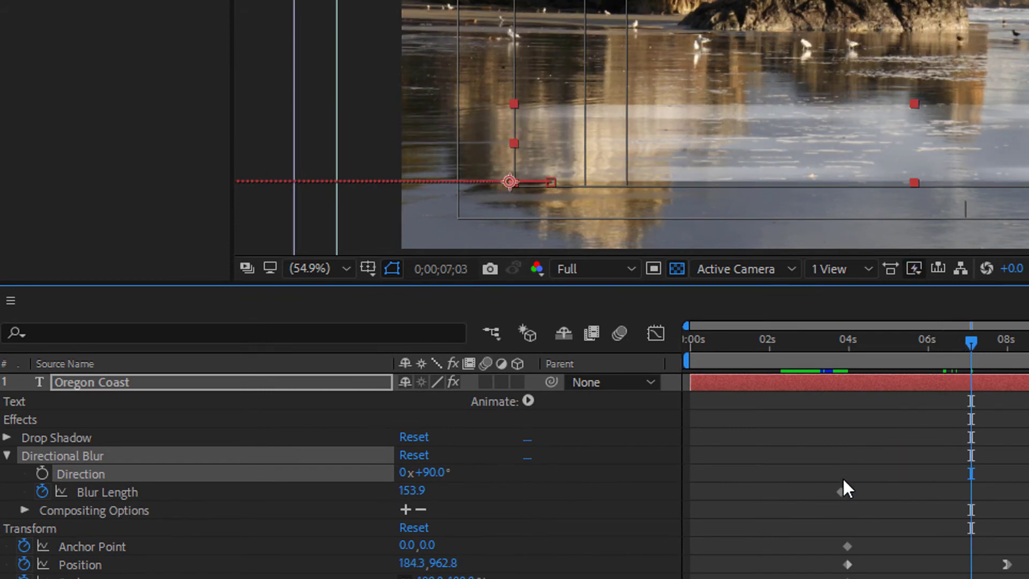
drag(872, 494, 891, 496)
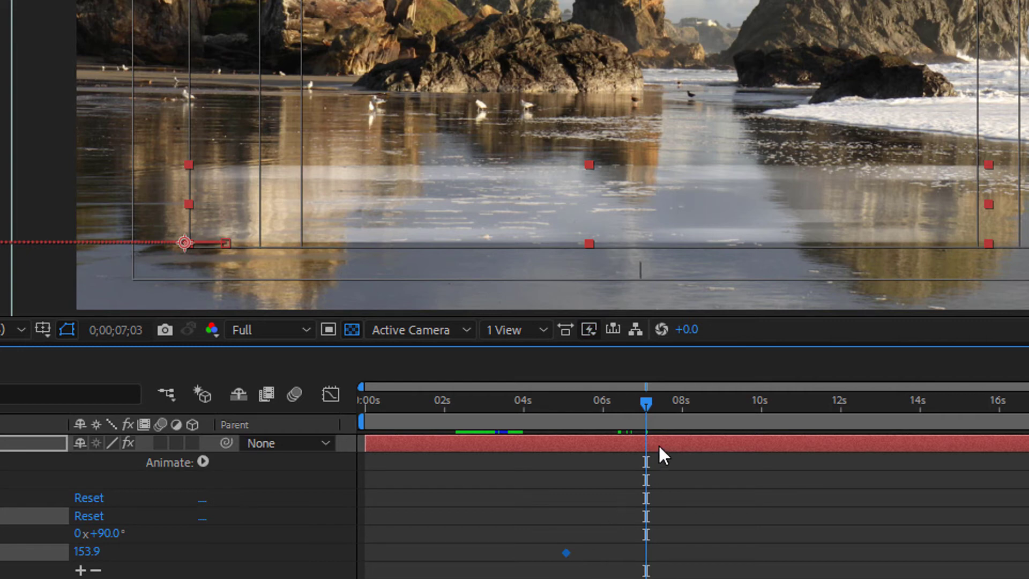
Step: Set the Directional Blur's Blur Length to 0 at 0;00;07;29
drag(648, 401, 680, 412)
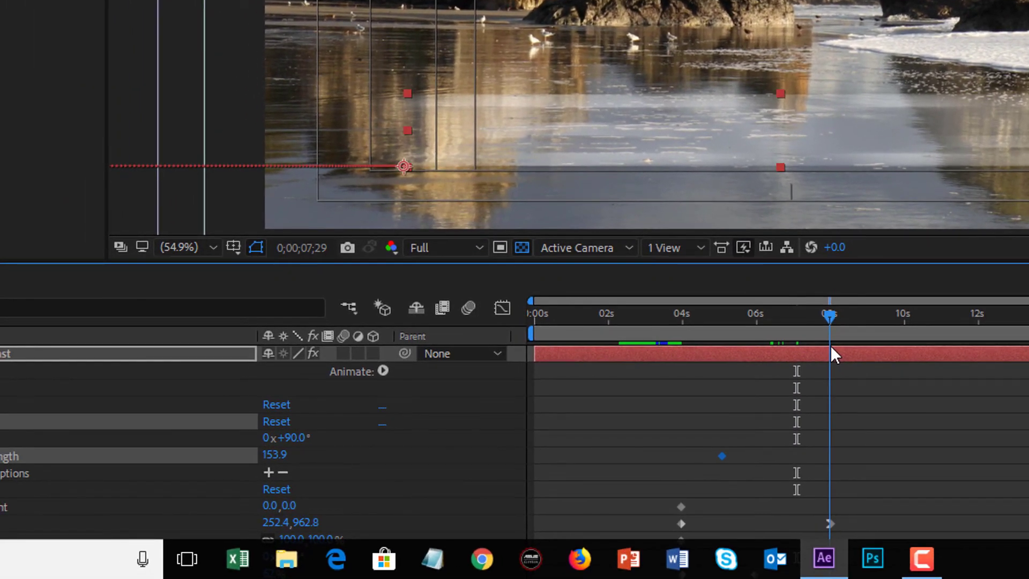
key(alt+bracketright)
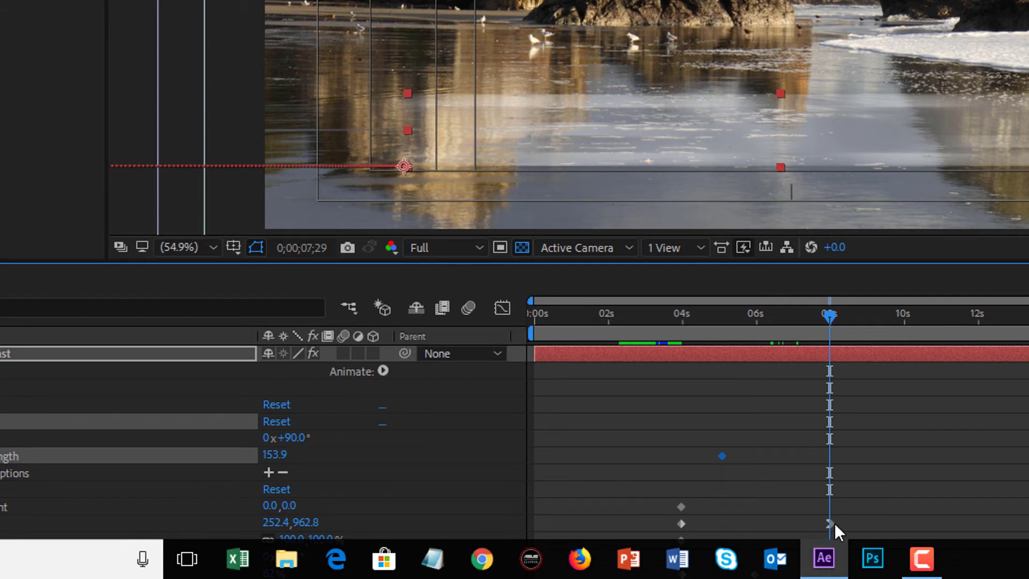
click(276, 455)
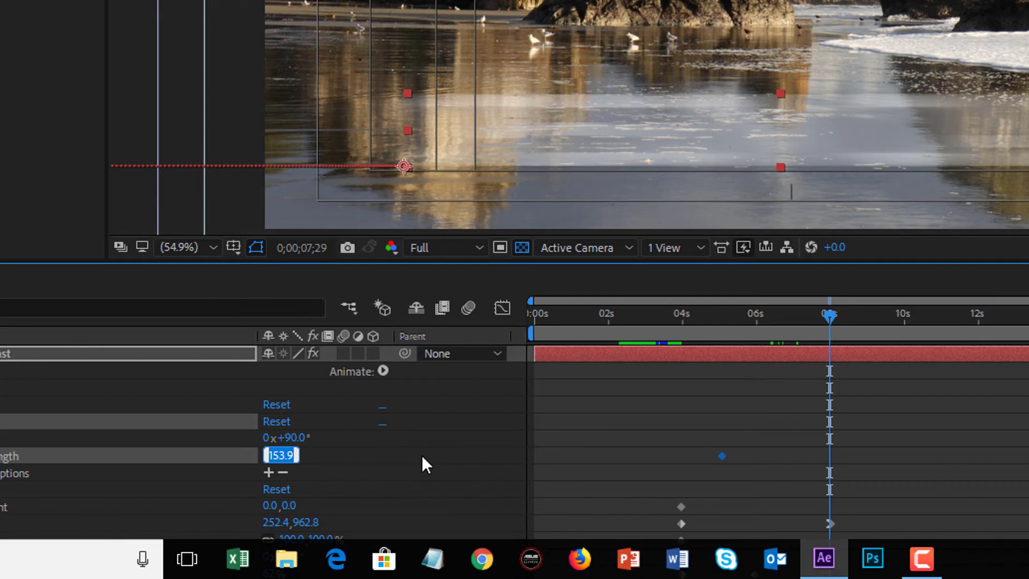
key(Return)
Step: Scrub through the title's slide-in to check how the blur clears
drag(678, 345, 887, 316)
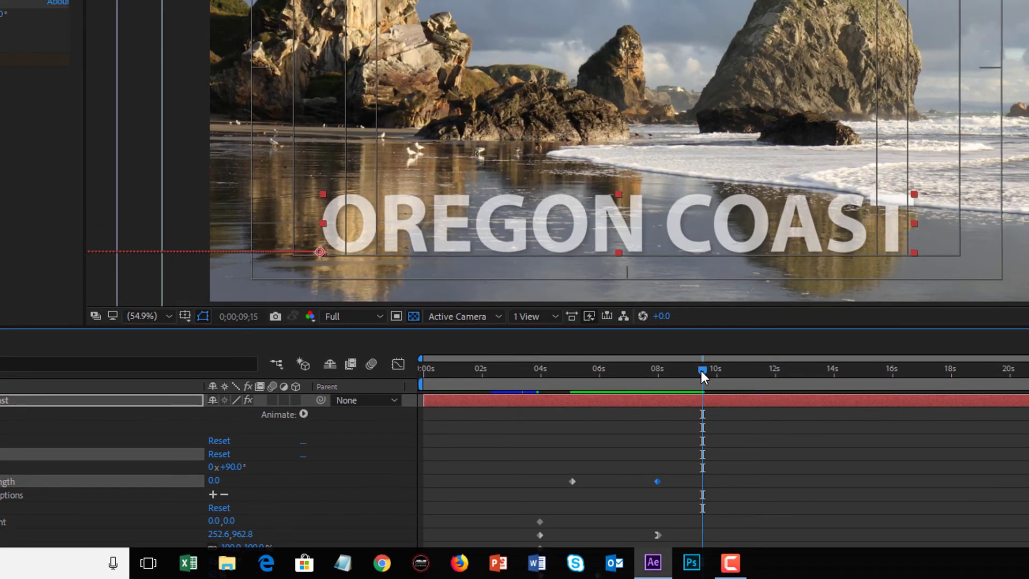
drag(701, 371, 540, 413)
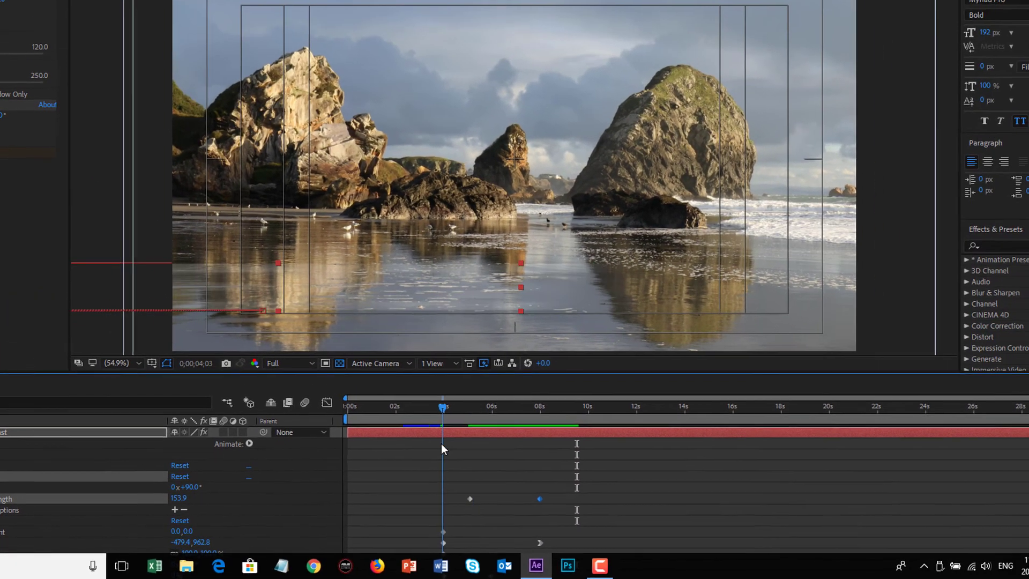
drag(441, 444, 440, 444)
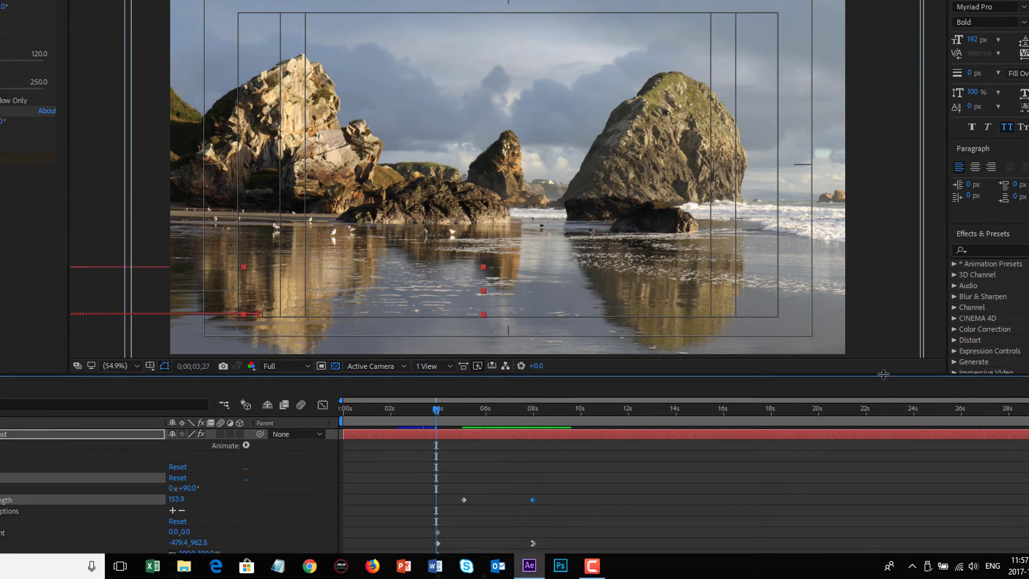
Step: Enlarge the timeline area and set the title's Scale to 65% at 0;00;03;29
drag(885, 375, 861, 256)
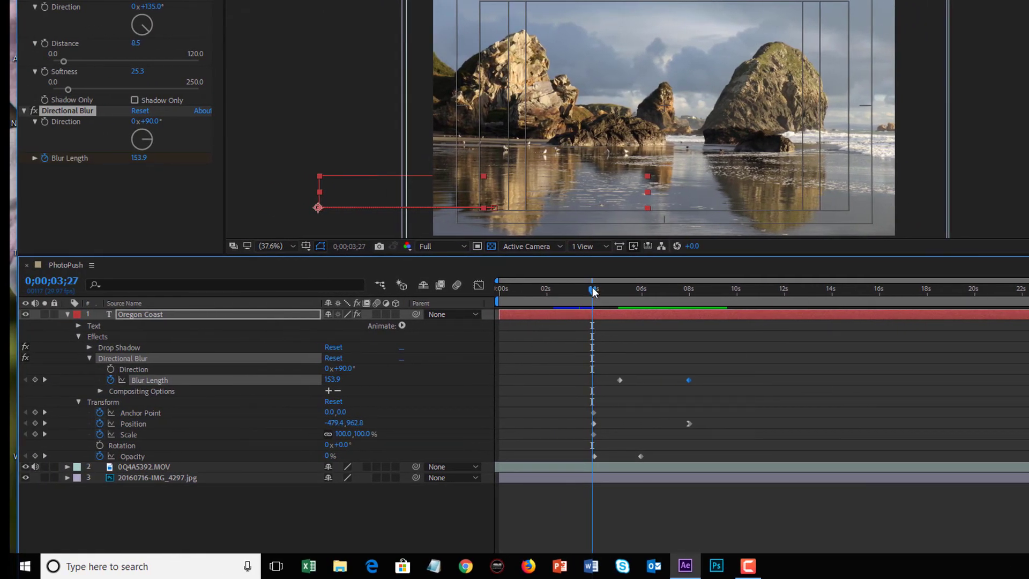
drag(594, 296, 595, 301)
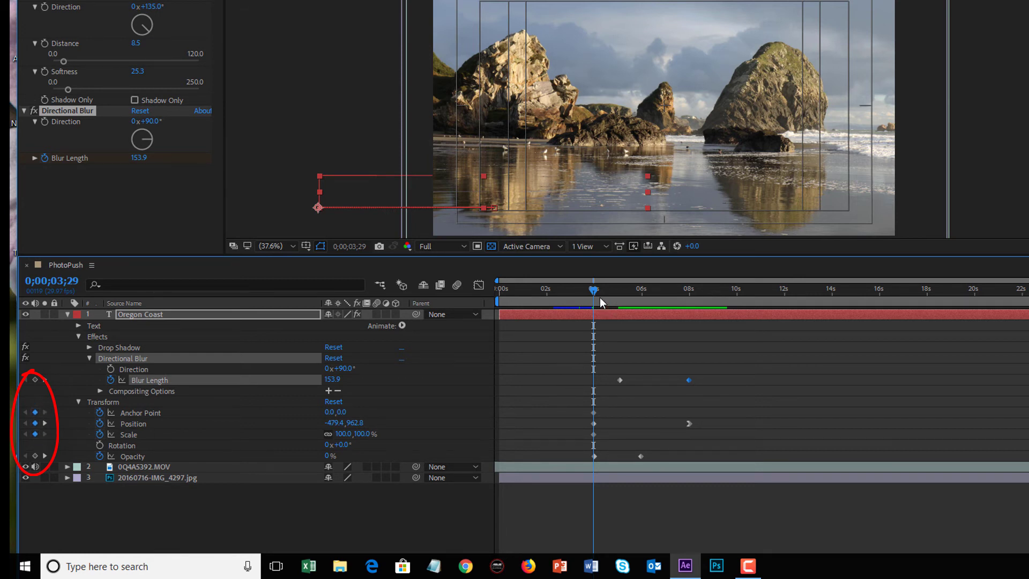
key(Page_Down)
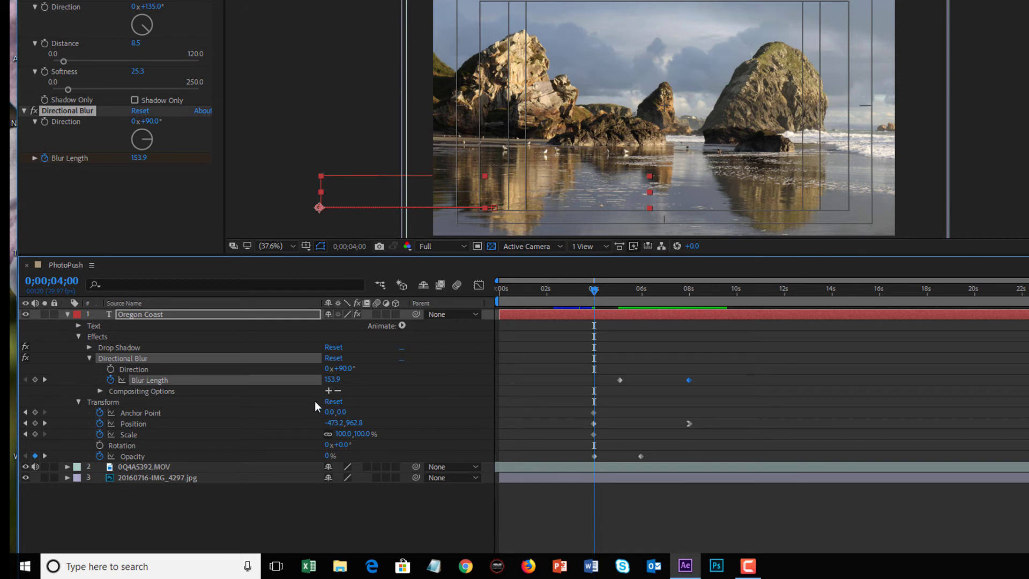
key(Page_Up)
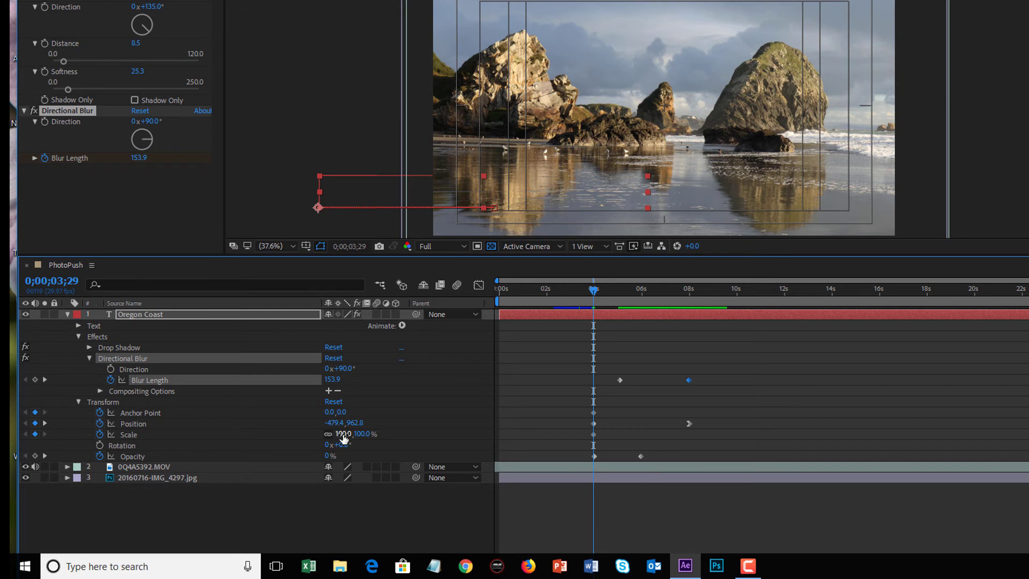
drag(343, 437, 325, 437)
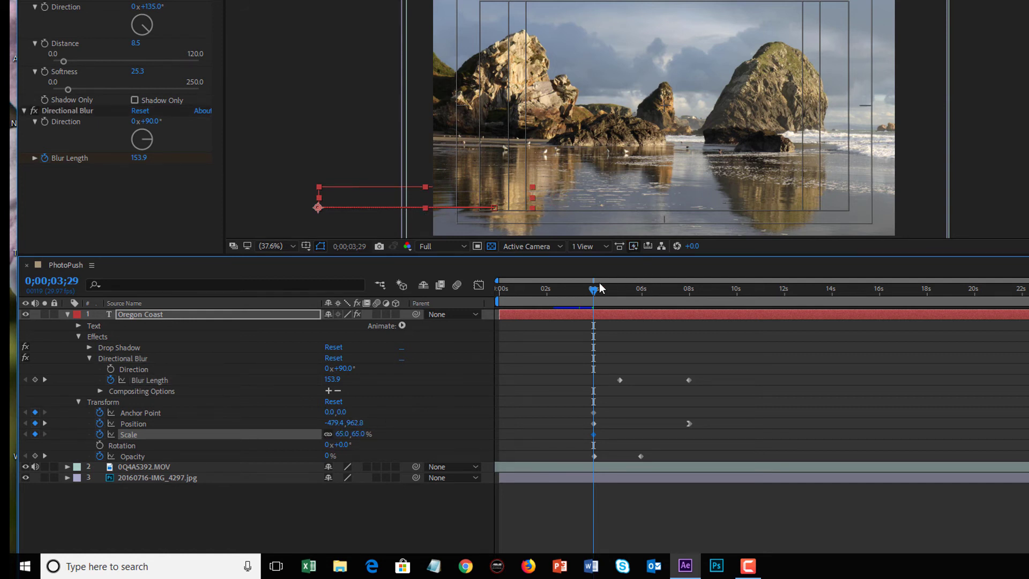
Step: Set the title's Scale to 100% at 0;00;07;29
drag(596, 287, 689, 309)
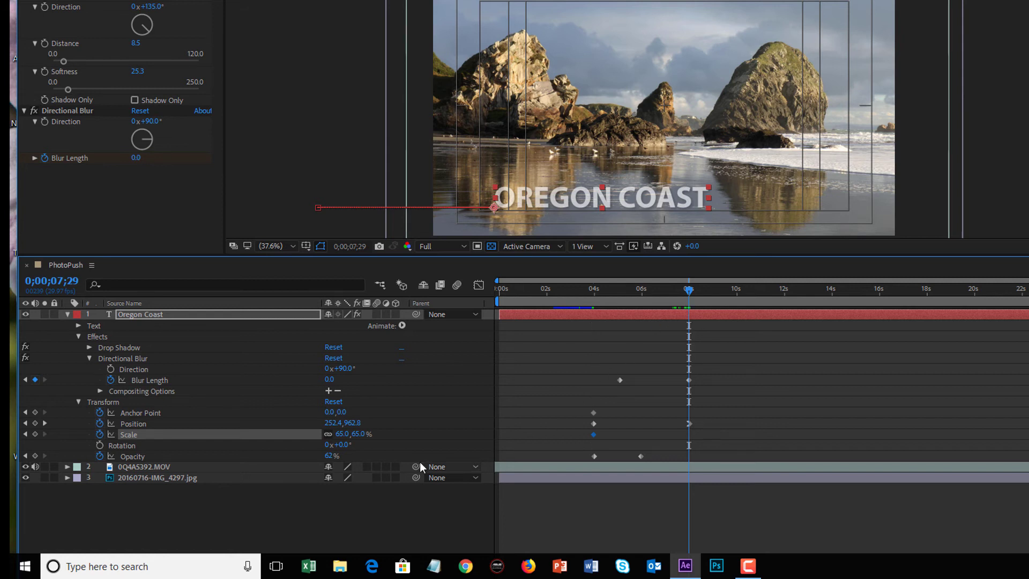
click(340, 435)
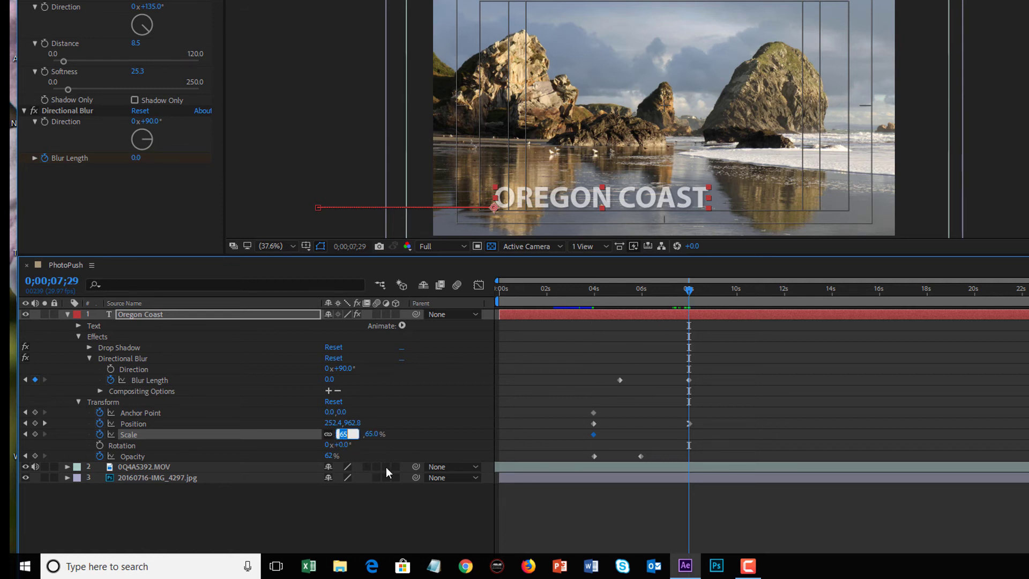
text(100)
key(Return)
Step: Preview the title animation from 0;00;02;18 and check the finished title around 12 seconds
click(560, 322)
key(space)
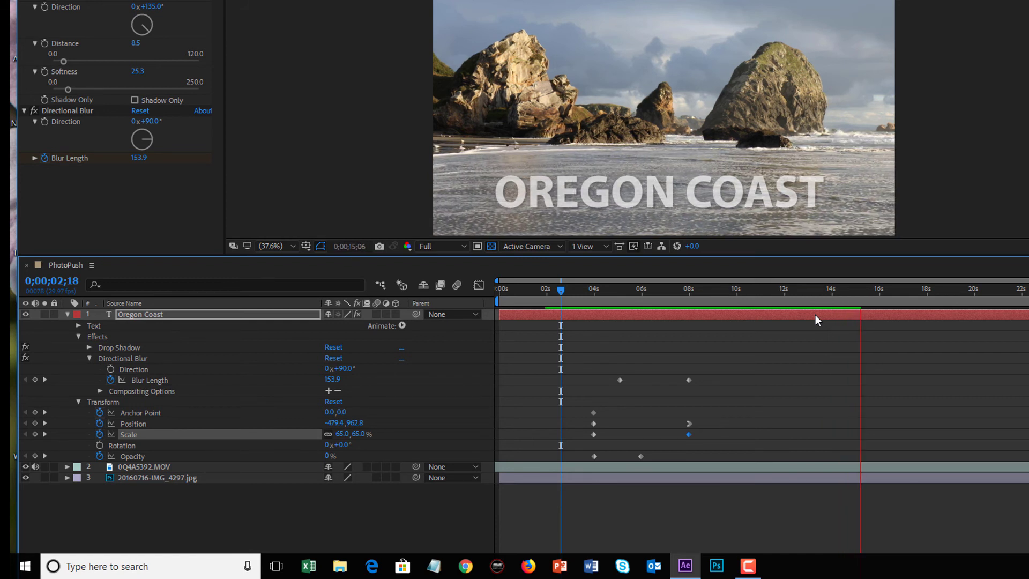
click(801, 290)
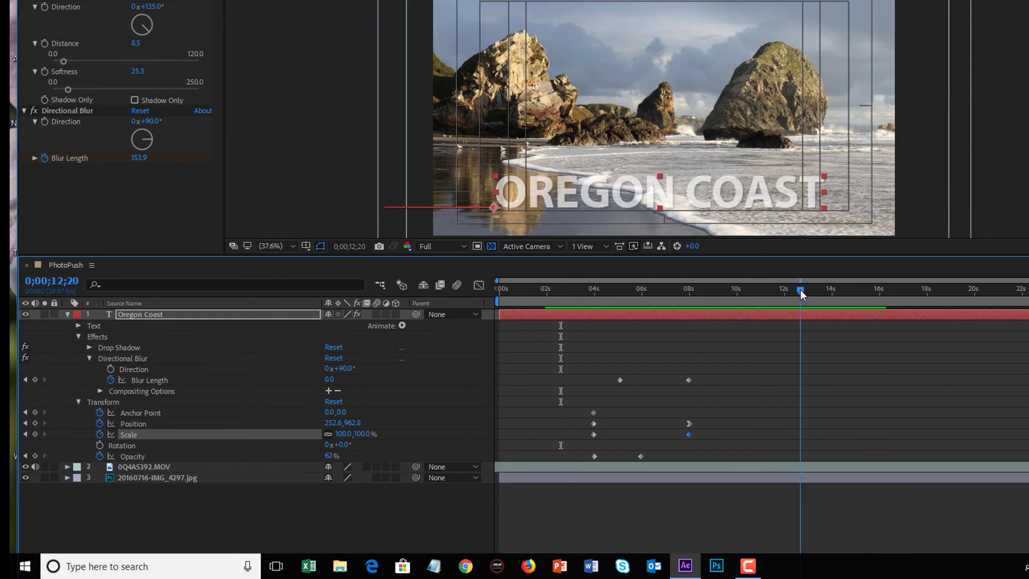
drag(802, 294, 781, 301)
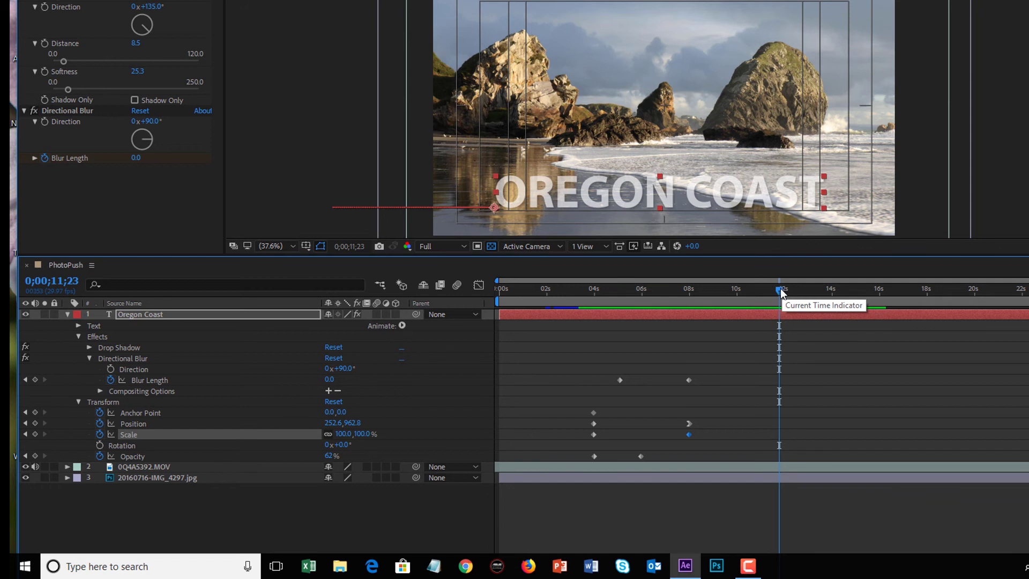
Step: Apply the Fade Up Characters preset from the Text > Animate In presets folder to the title at 0;00;09;12
drag(780, 290, 723, 316)
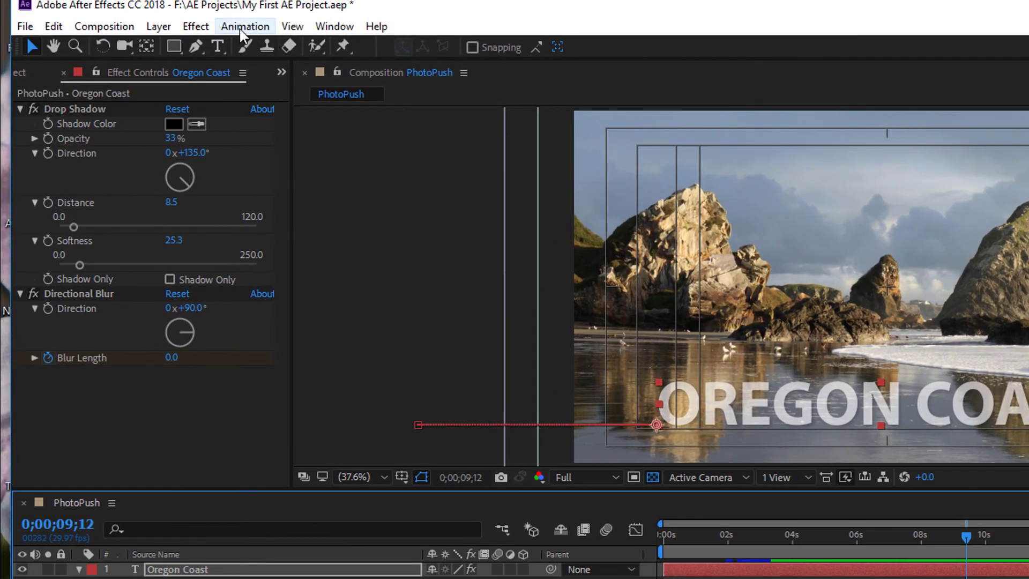
click(242, 29)
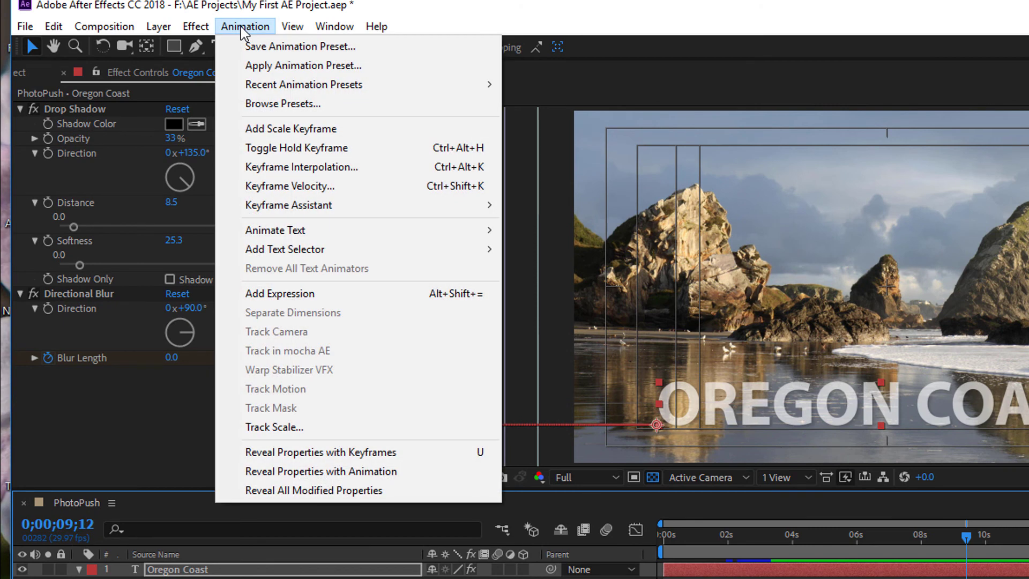
click(260, 68)
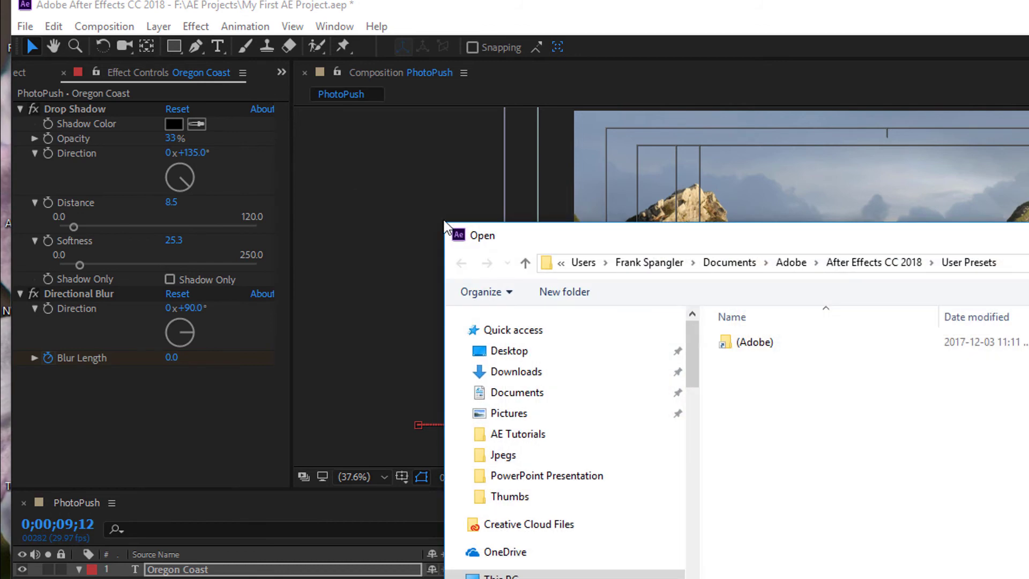
click(733, 351)
double_click(734, 351)
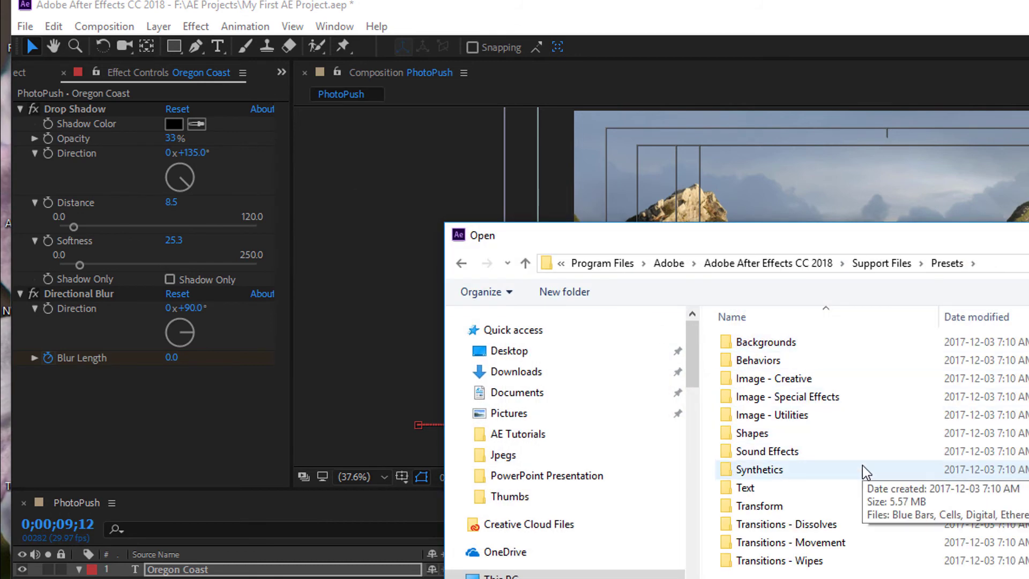
drag(854, 244, 721, 197)
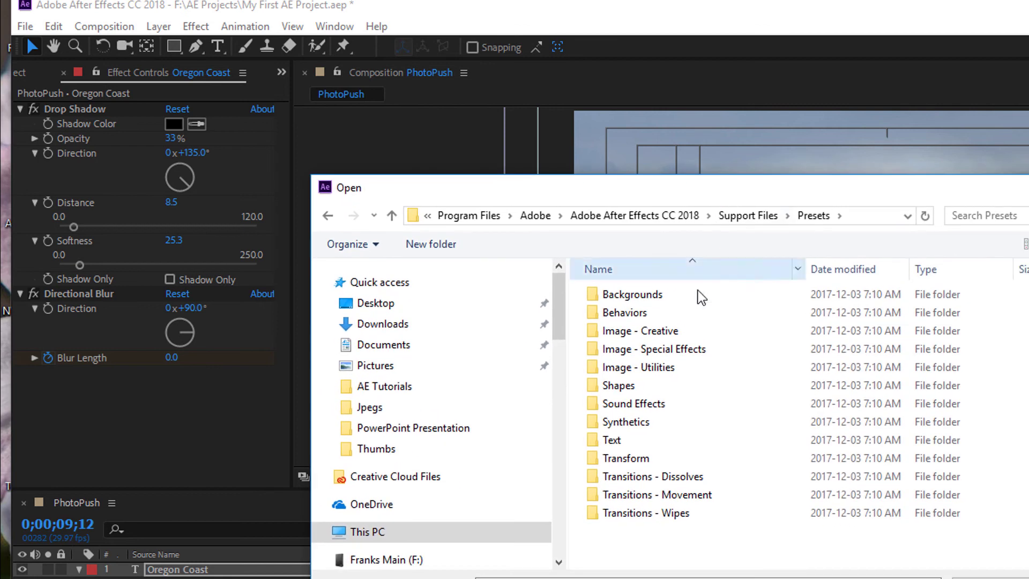
double_click(599, 444)
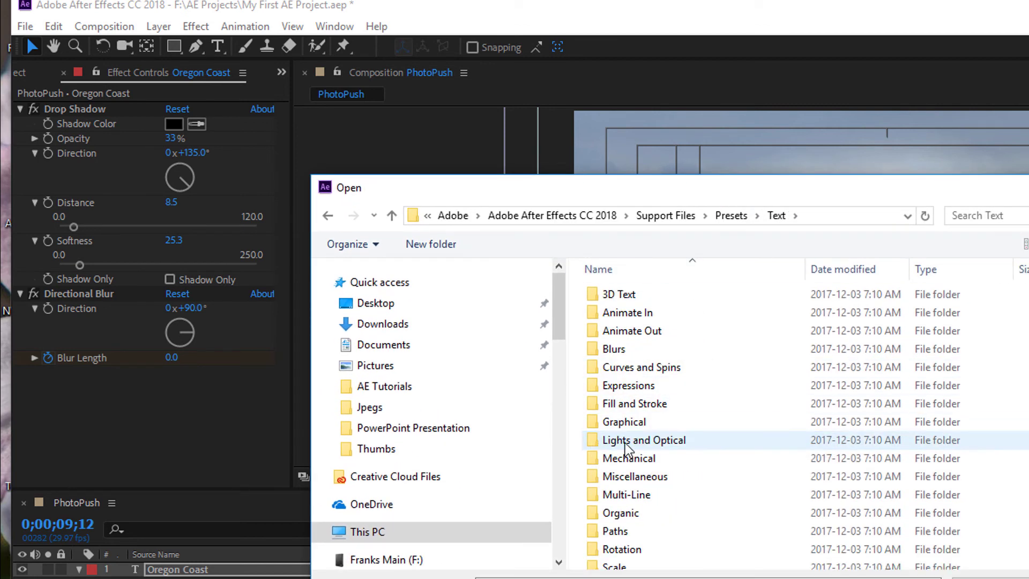
scroll(738, 443, down, 1)
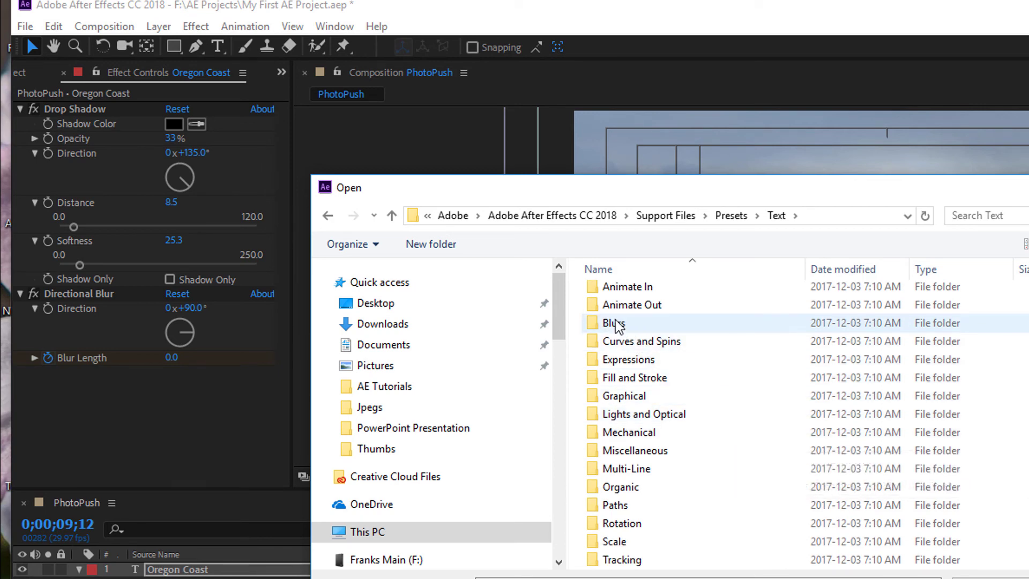
double_click(622, 287)
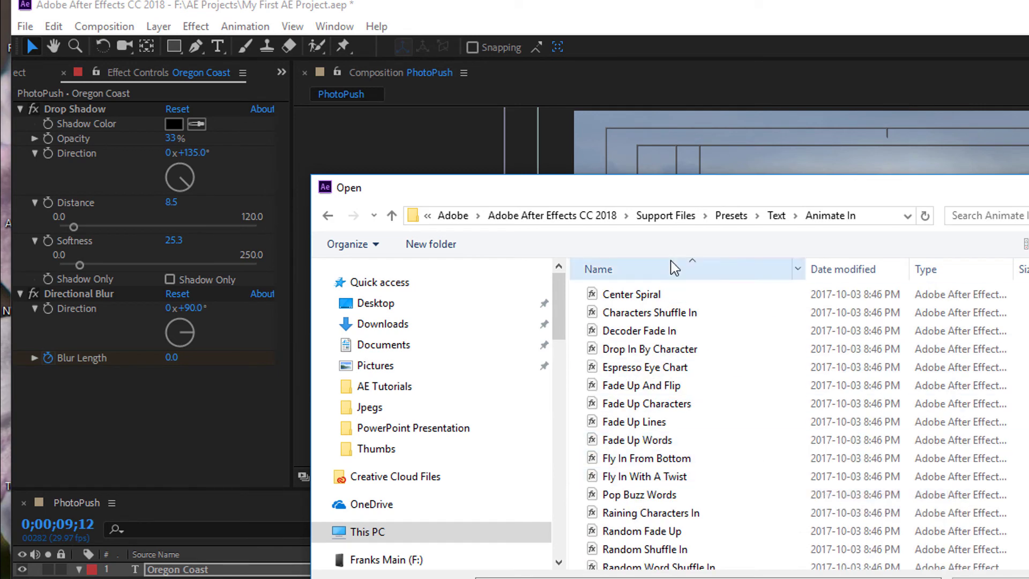
click(594, 406)
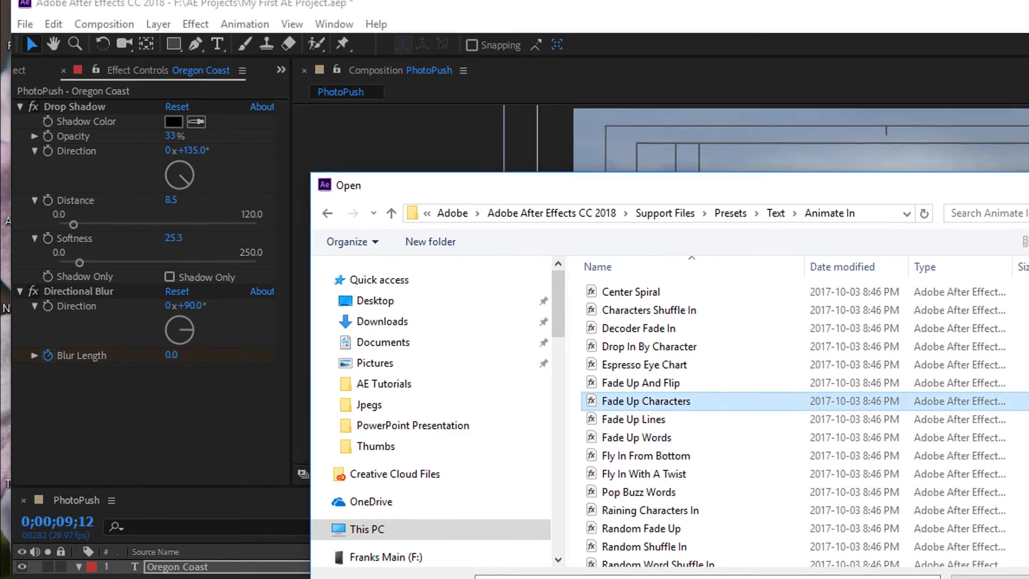
key(Return)
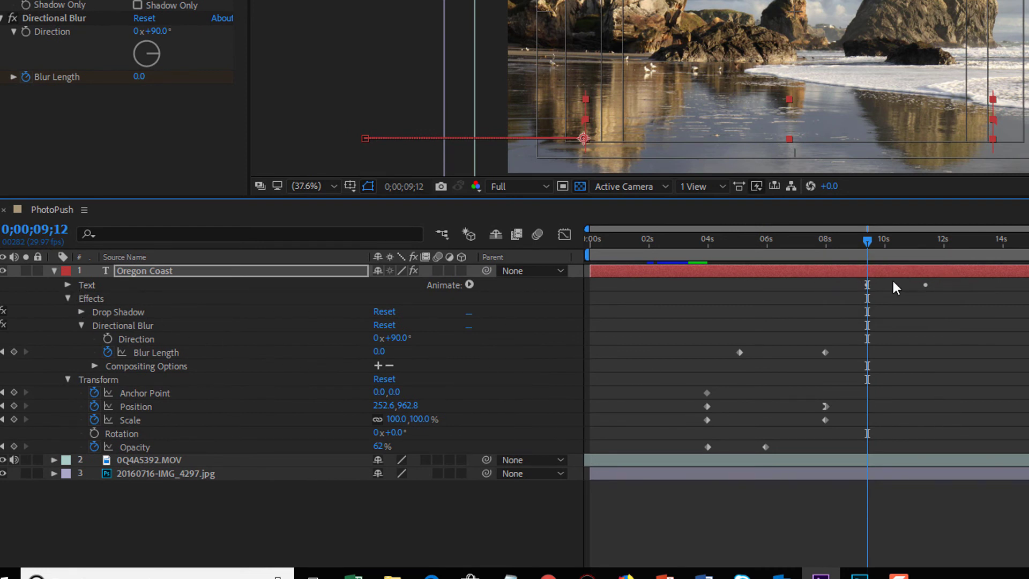
Step: Move Range Selector 1's Start keyframes in Animator 1 to about 3.5 seconds and about 7 seconds
click(70, 285)
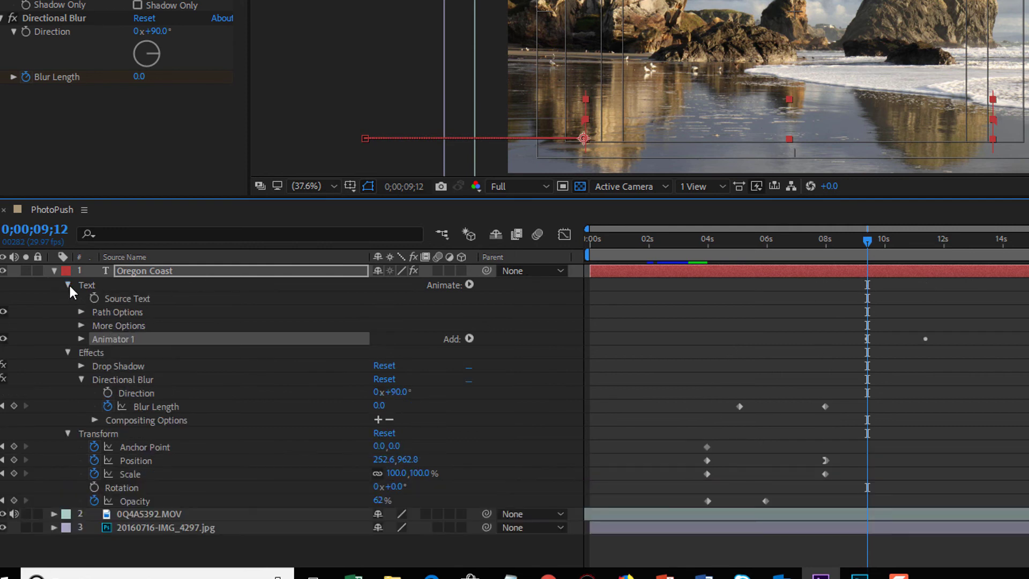
click(81, 338)
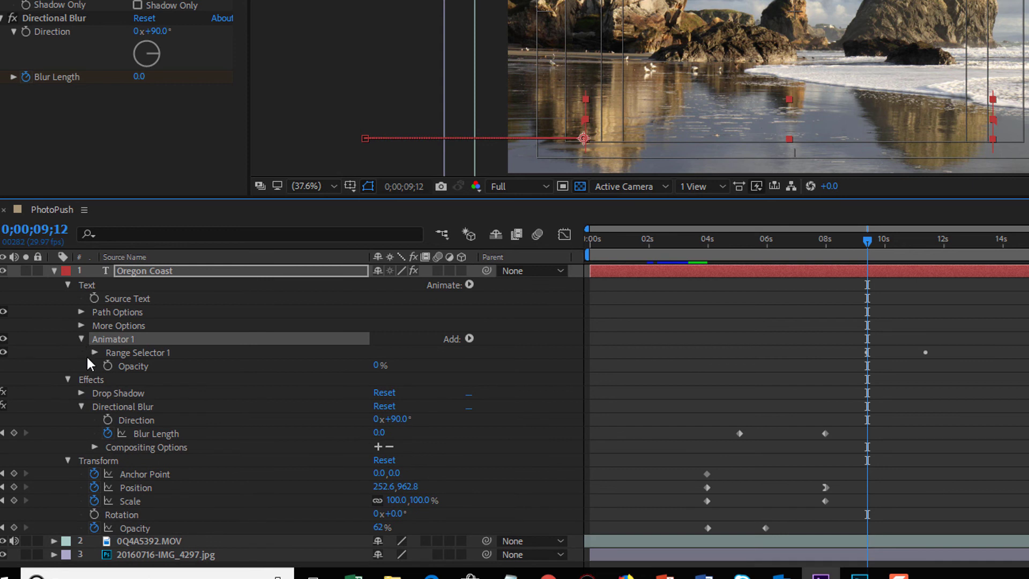
click(94, 352)
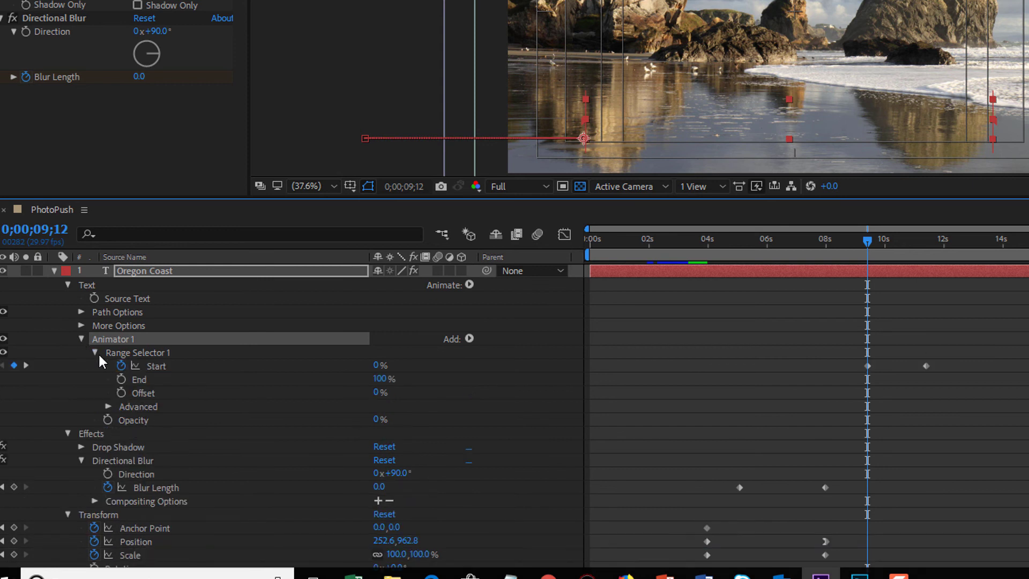
drag(844, 354, 965, 395)
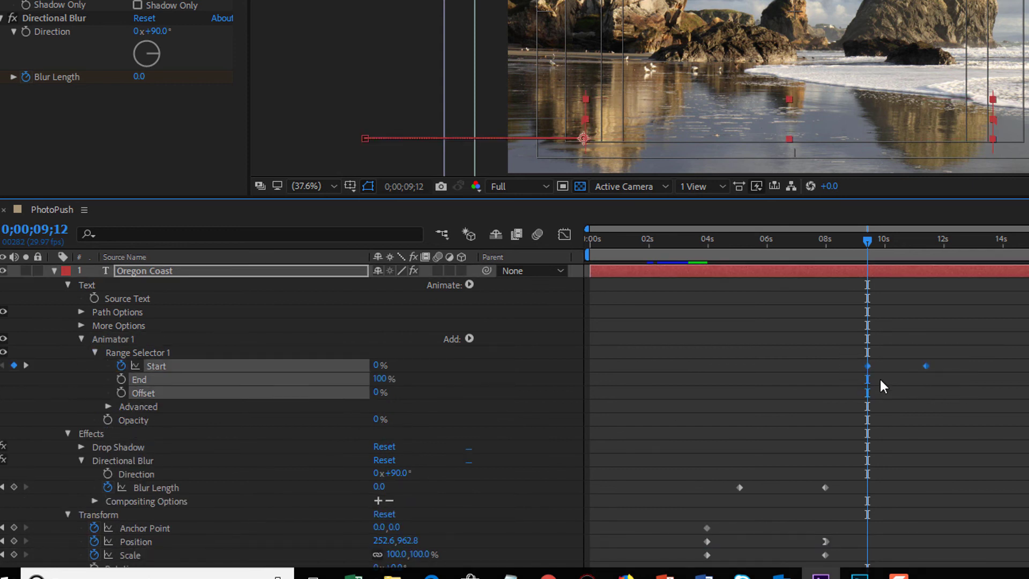
drag(866, 369, 698, 370)
click(764, 349)
click(742, 367)
Step: Move the current time to 0;00;03;22 and turn off the title's Directional Blur effect
click(700, 239)
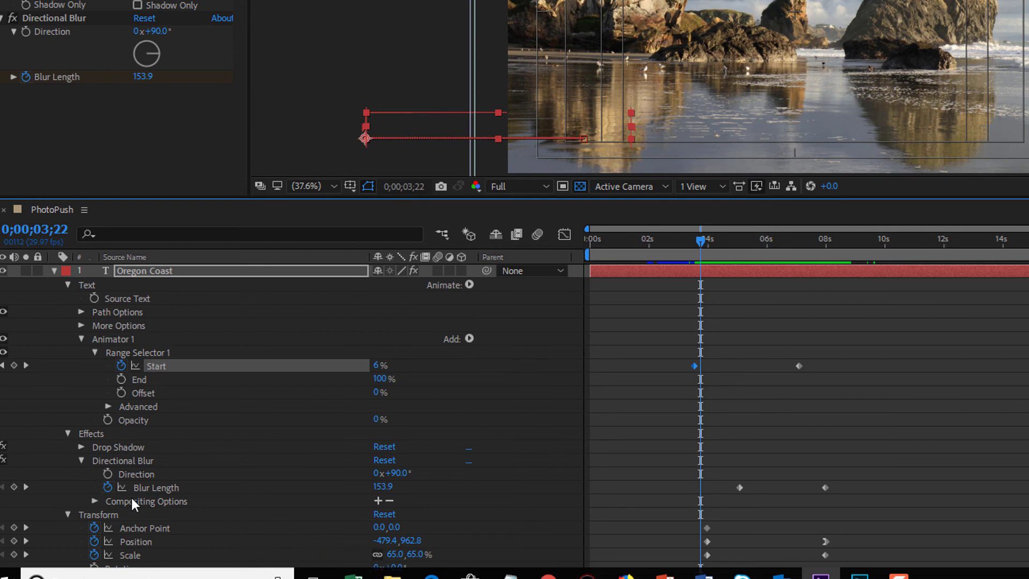
click(3, 459)
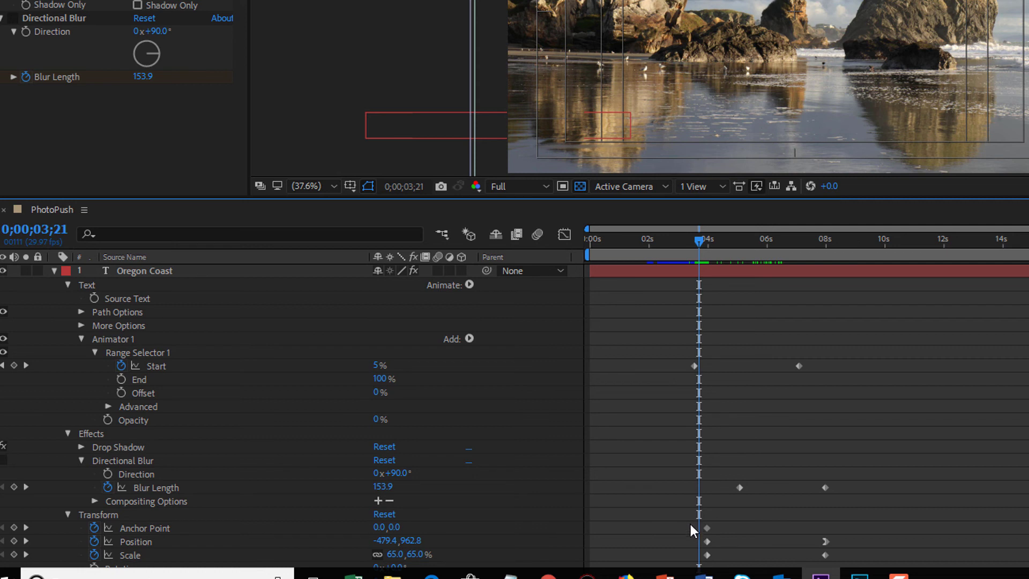
Step: Delete the title's Anchor Point, Position and Scale keyframes at about 4 seconds and preview the fade from about 3 seconds
drag(691, 514, 734, 572)
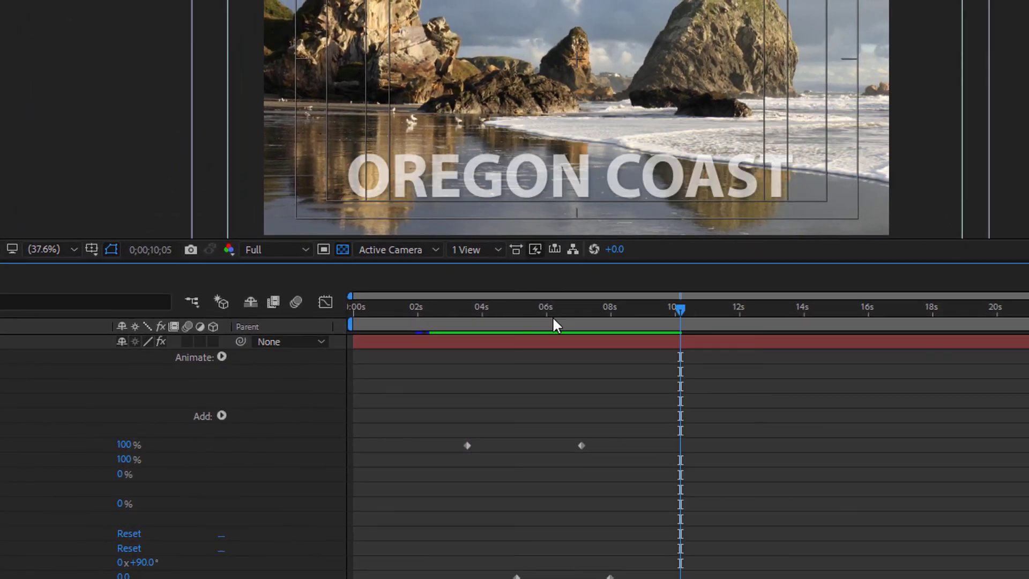
click(455, 321)
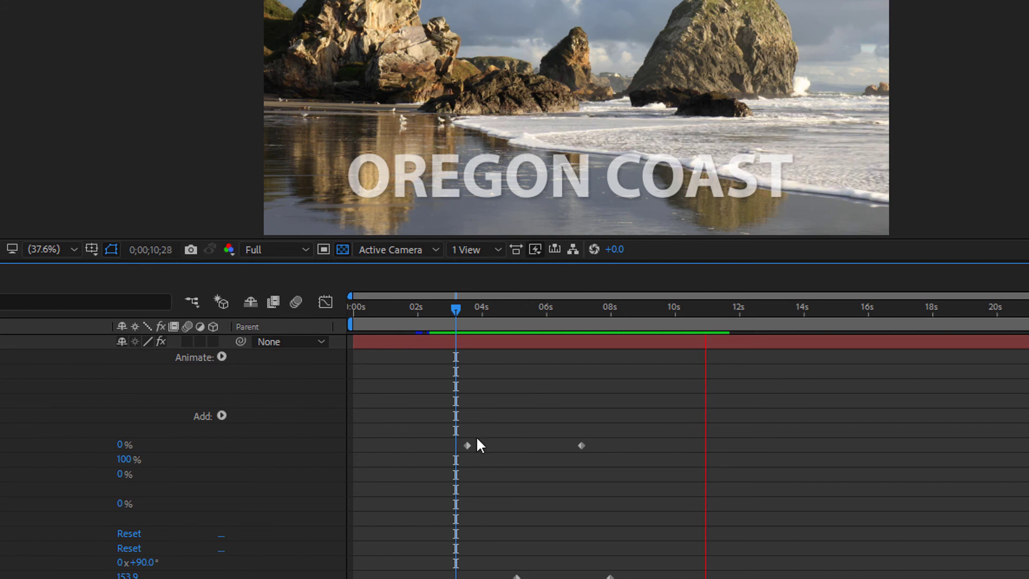
key(space)
Step: Move Range Selector 1's Start keyframes to about 5 seconds and about 6.8 seconds and preview from about 4.4 seconds
drag(468, 445, 517, 445)
drag(582, 446, 571, 445)
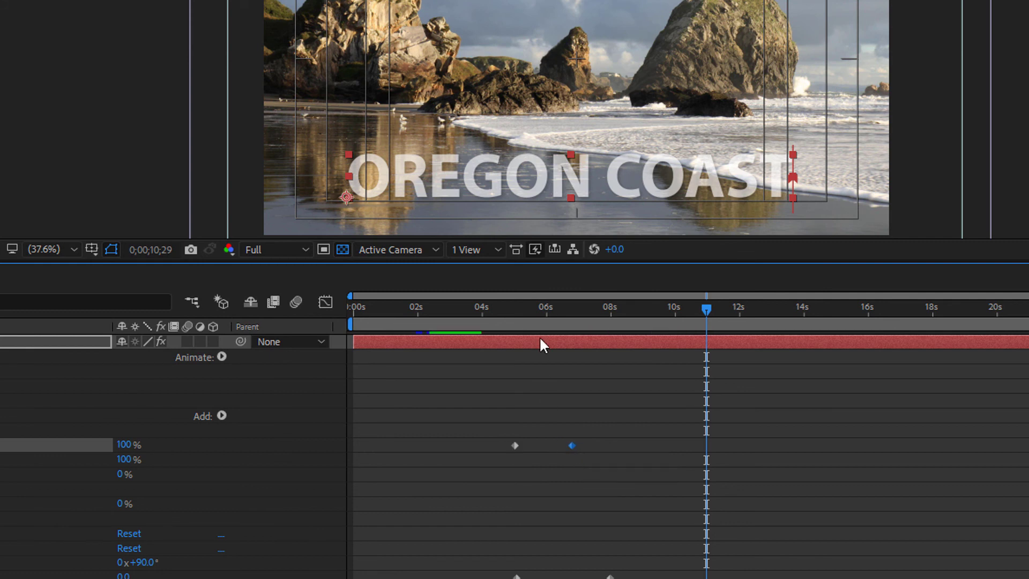
drag(541, 321, 494, 327)
key(space)
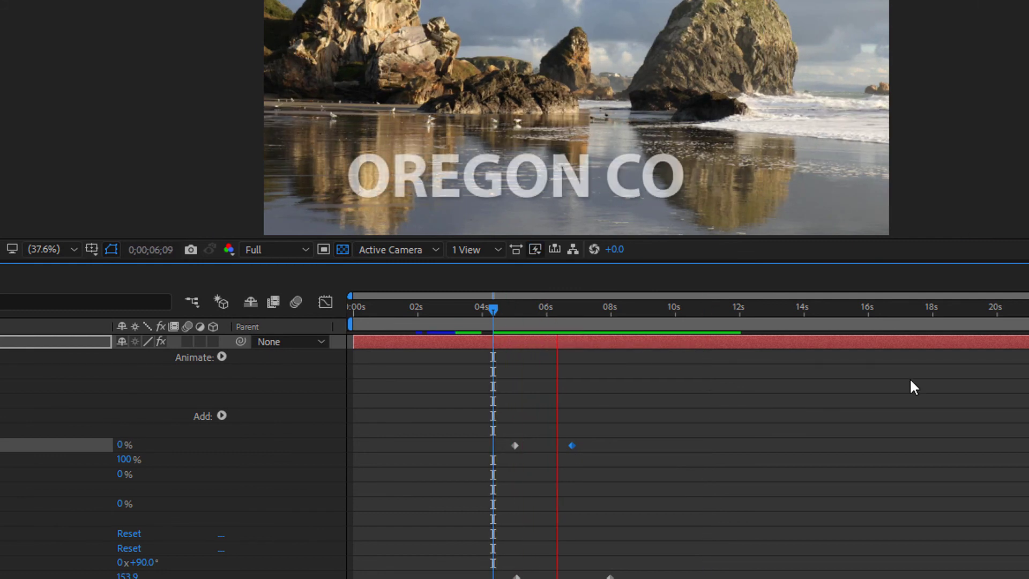
key(space)
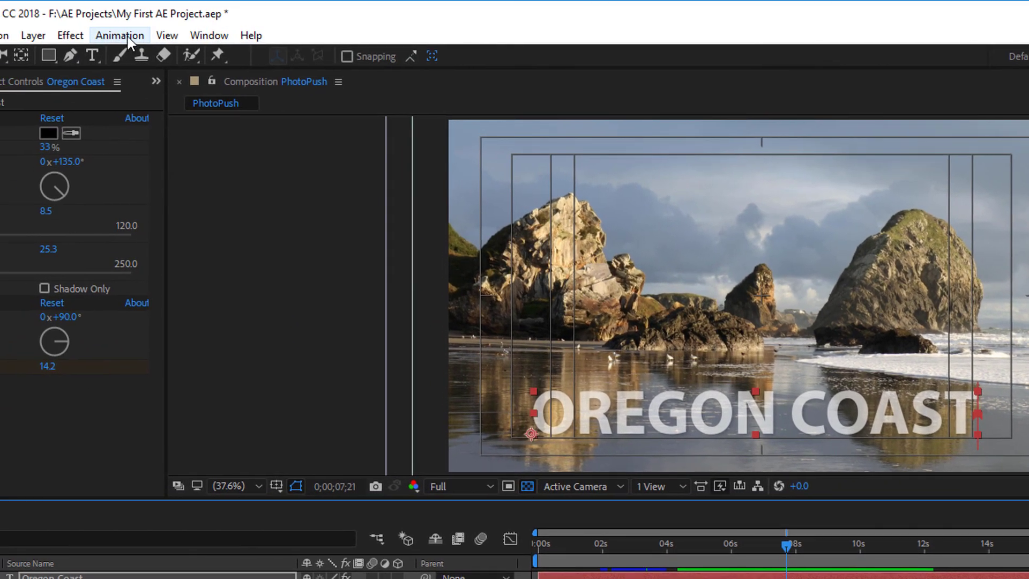
Step: Apply the Bullet Train preset from the Text > Blurs presets folder to the title at 0;00;07;21
click(120, 35)
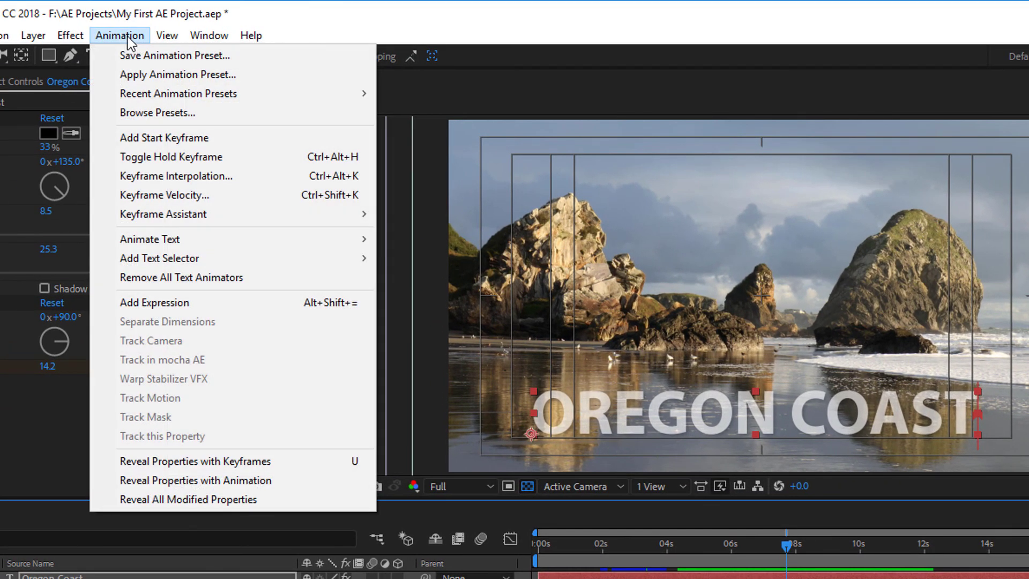
click(154, 76)
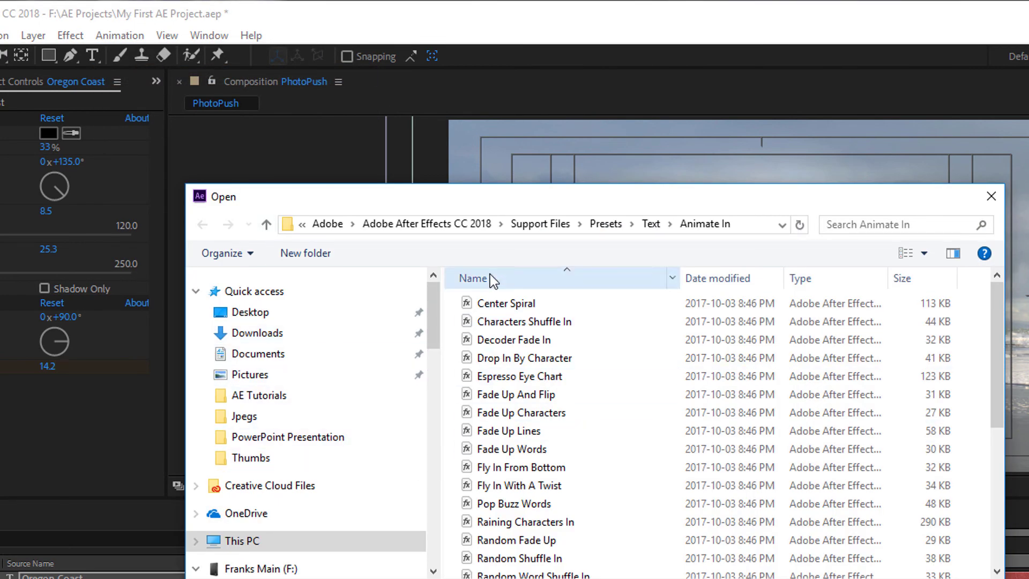
click(651, 224)
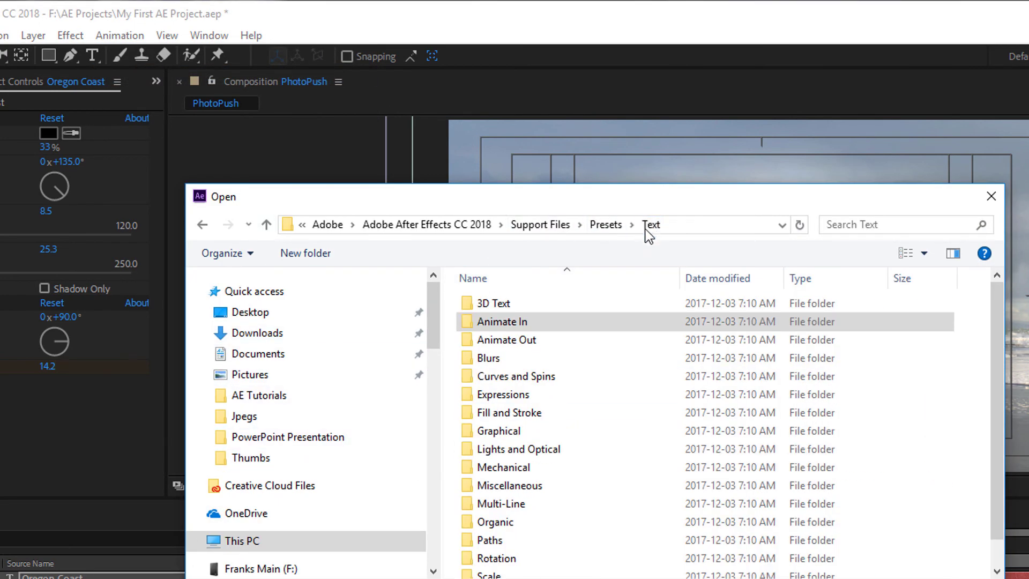
double_click(485, 358)
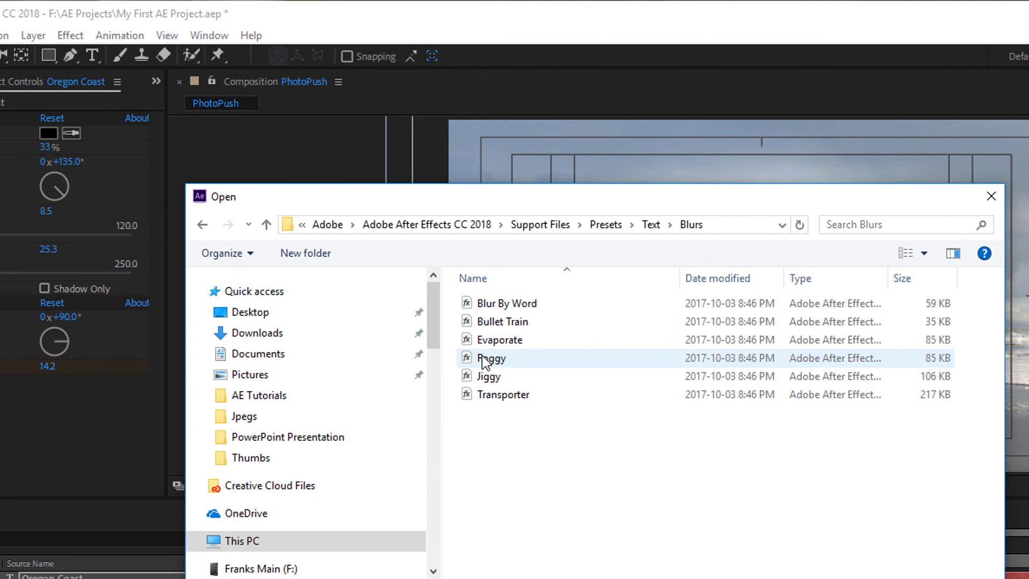
double_click(468, 322)
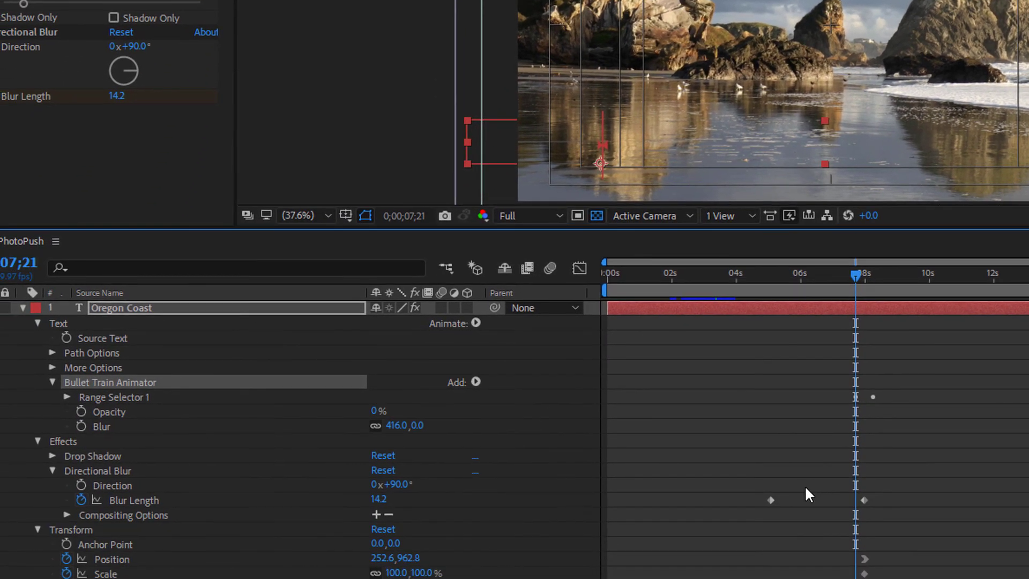
Step: Move the first Offset keyframe of the Bullet Train Animator's Range Selector 1 to about 6.8 seconds and preview from 0;00;06;20
click(68, 397)
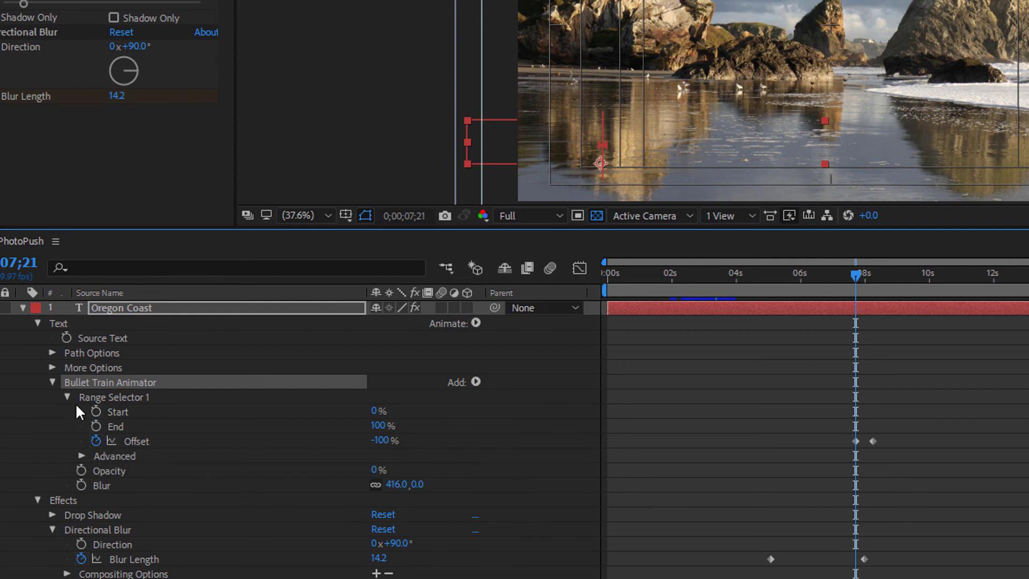
drag(857, 441, 826, 447)
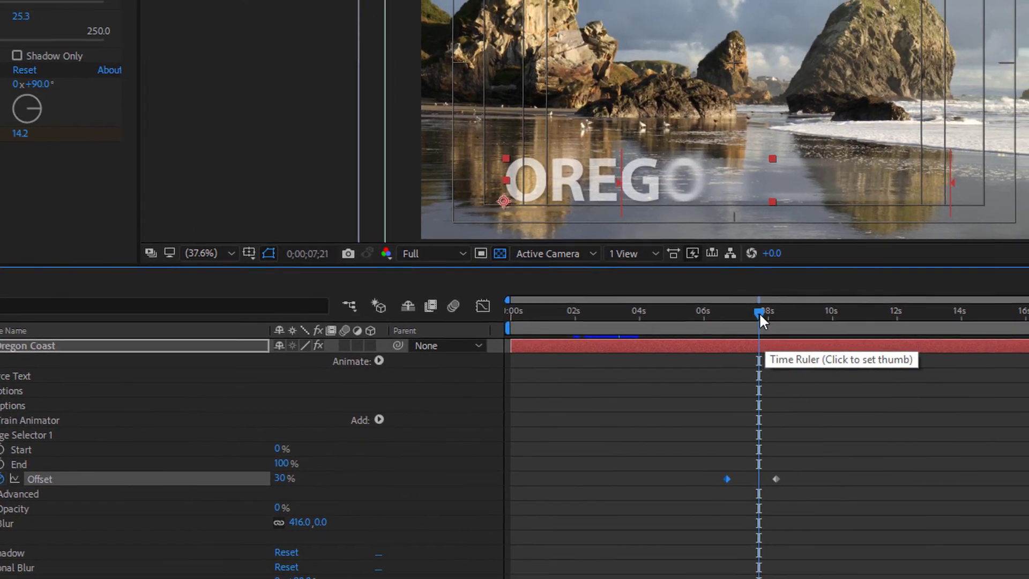
drag(856, 276, 821, 304)
drag(625, 370, 627, 371)
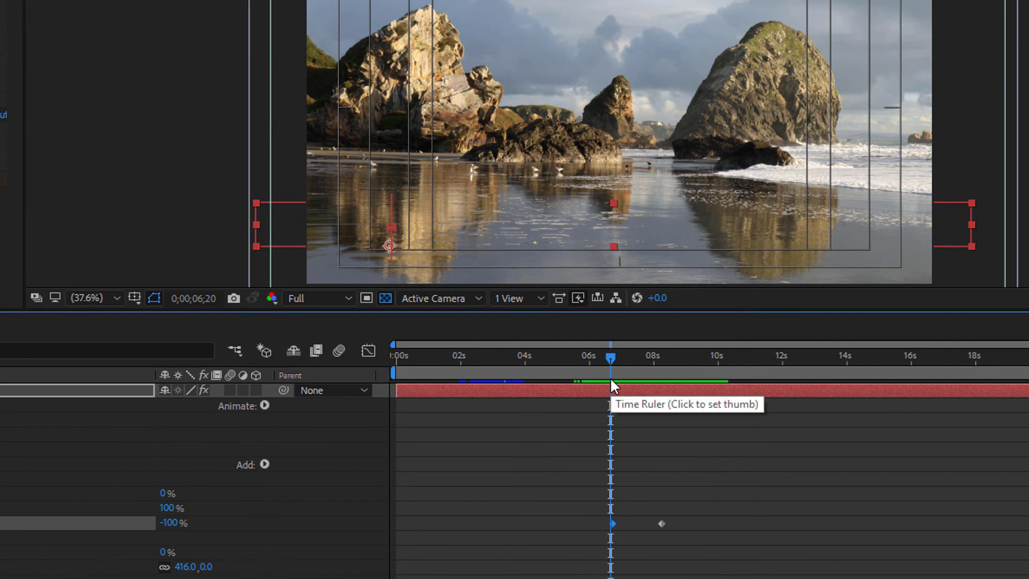
key(space)
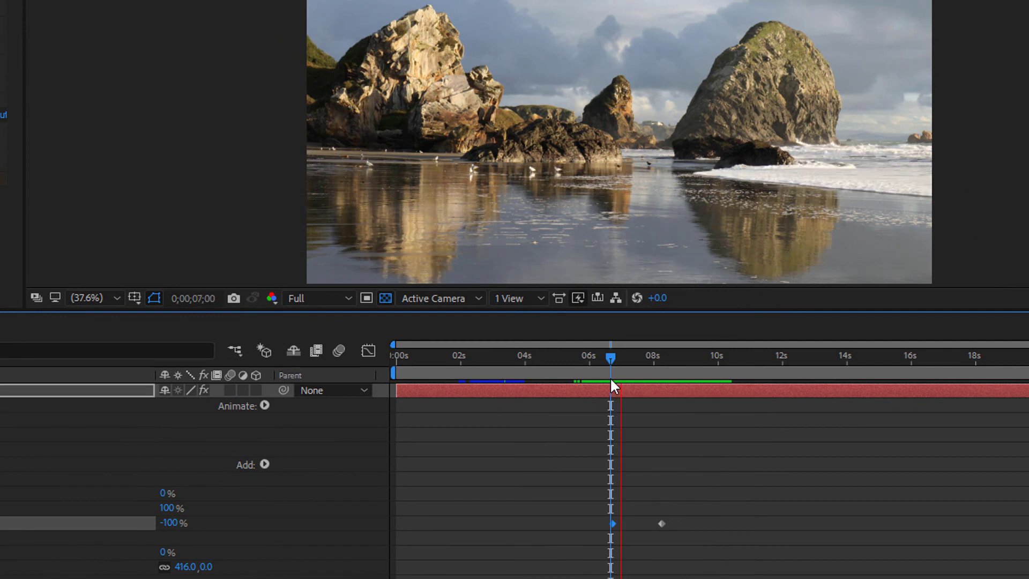
key(space)
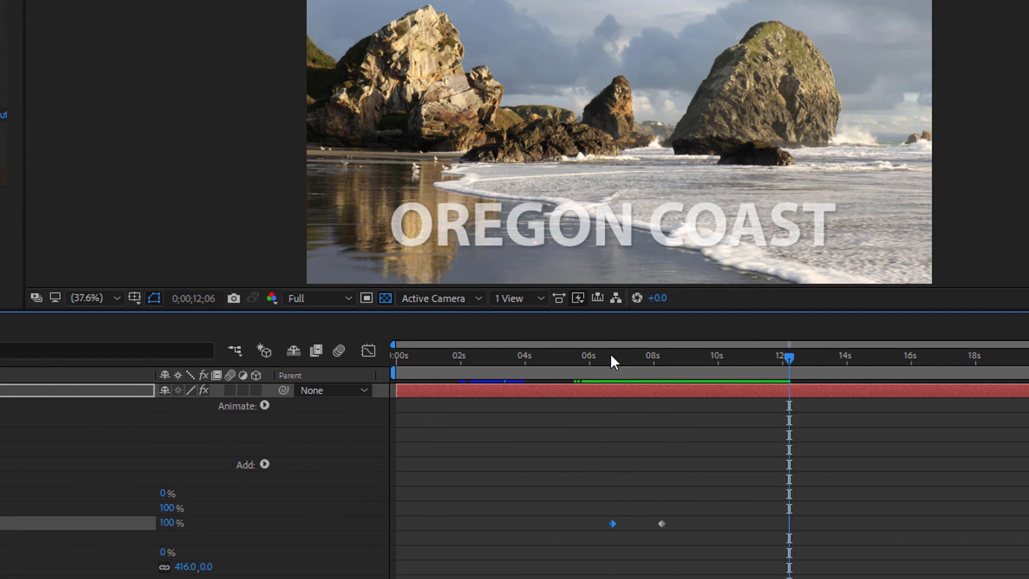
Step: Move the current time to 0;00;05;12
click(547, 372)
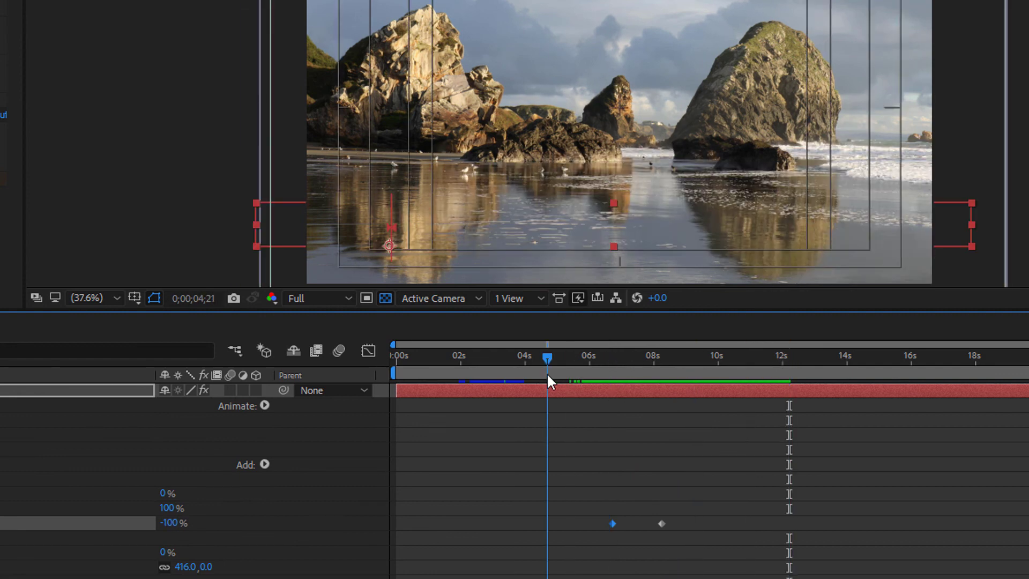
click(570, 374)
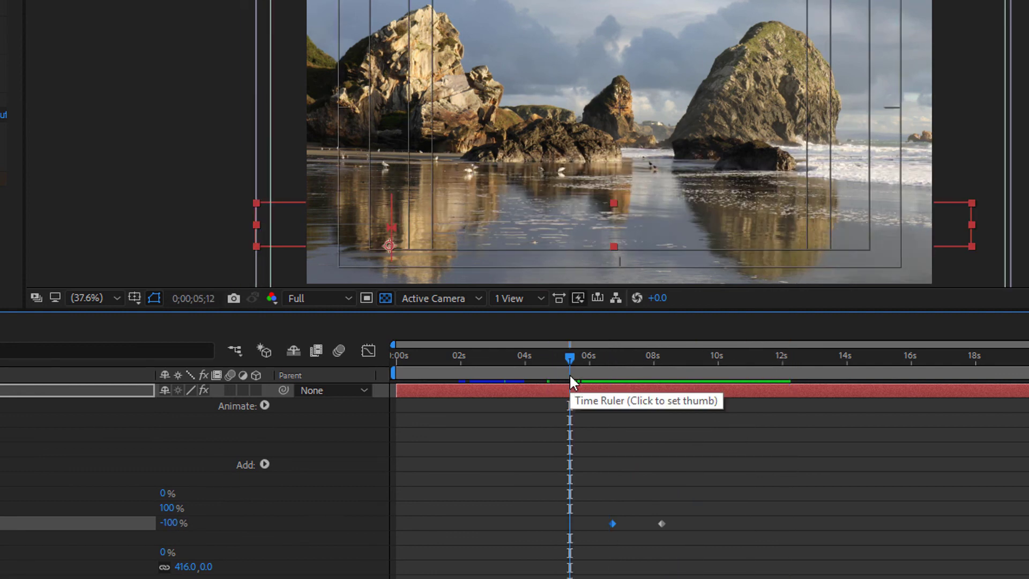